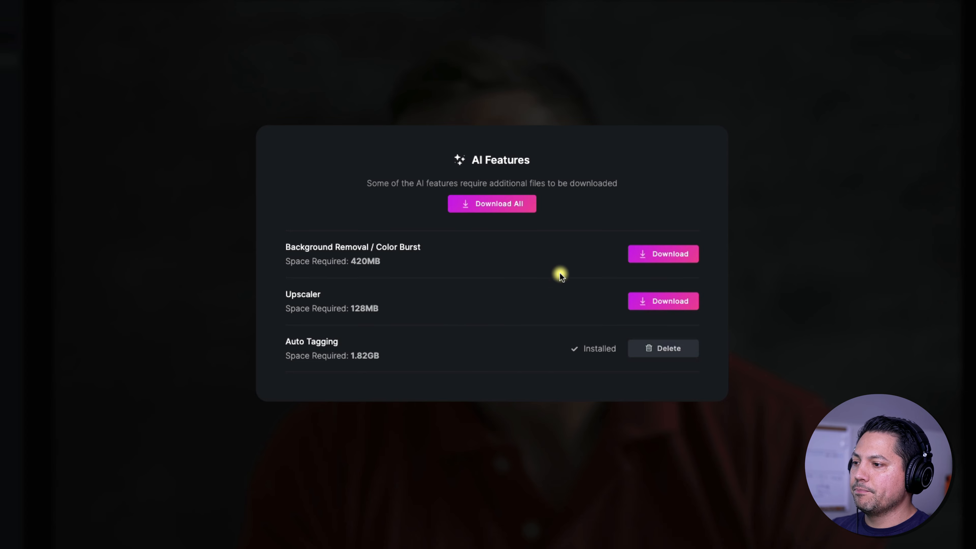
# Download all the additional files required by the AI features.
pyautogui.click(506, 204)
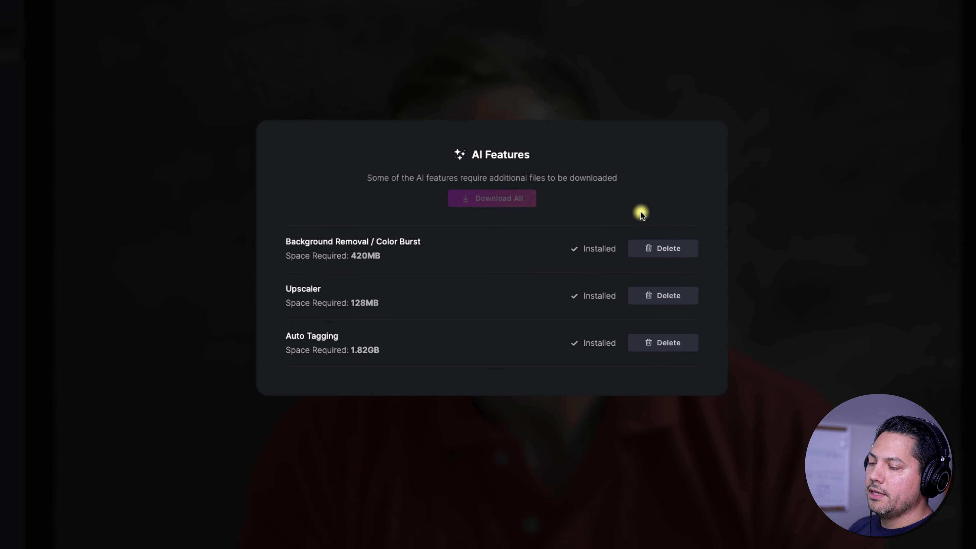
pyautogui.click(682, 250)
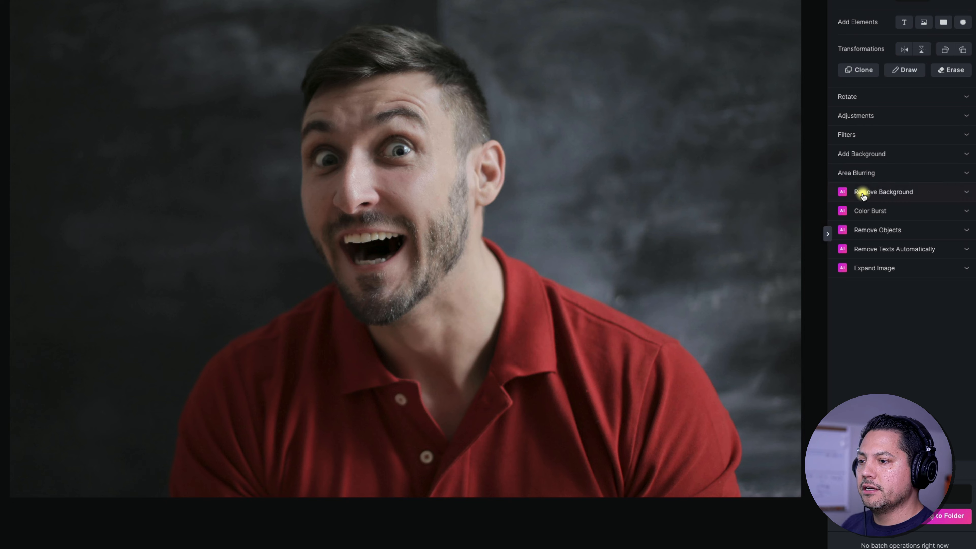
# Remove the background behind the man in the red polo using the Advanced method.
pyautogui.click(870, 194)
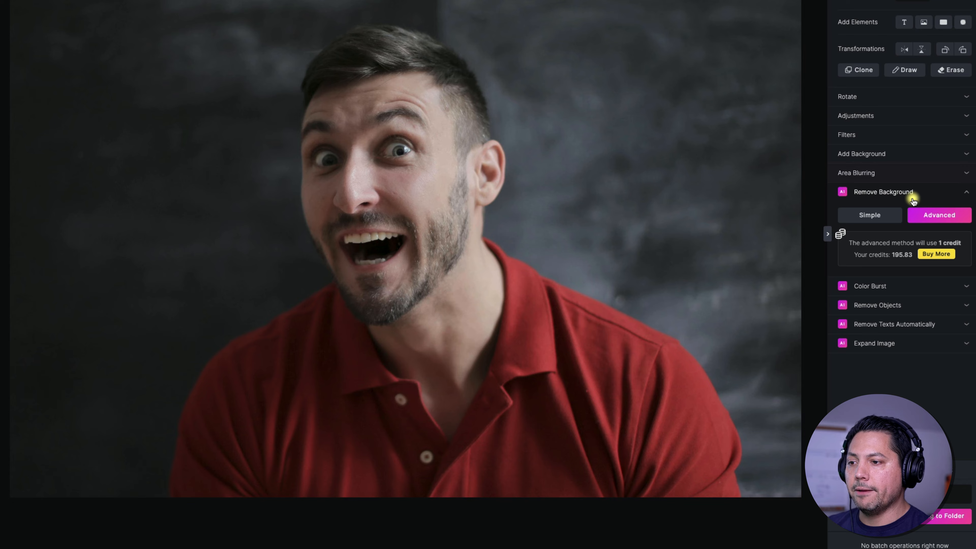
pyautogui.click(933, 214)
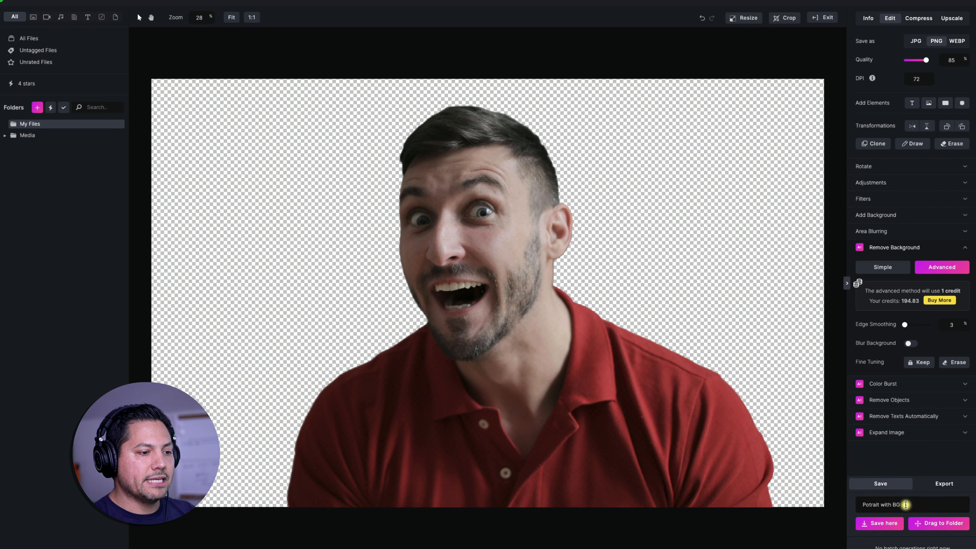
# Name the cut-out image "Potrait with NO BG" and save it as a PNG.
pyautogui.moveTo(892, 505); pyautogui.dragTo(884, 505)
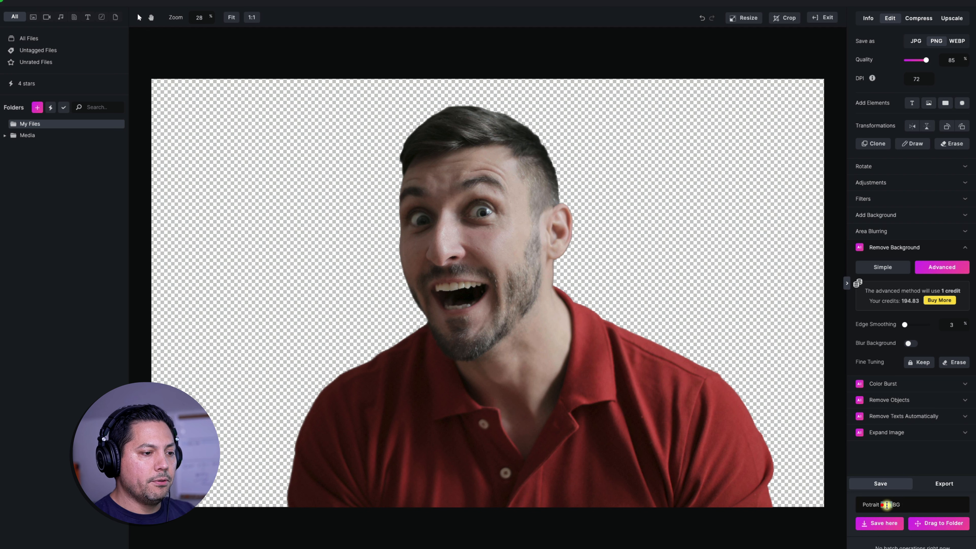
pyautogui.click(894, 504)
pyautogui.write('NO')
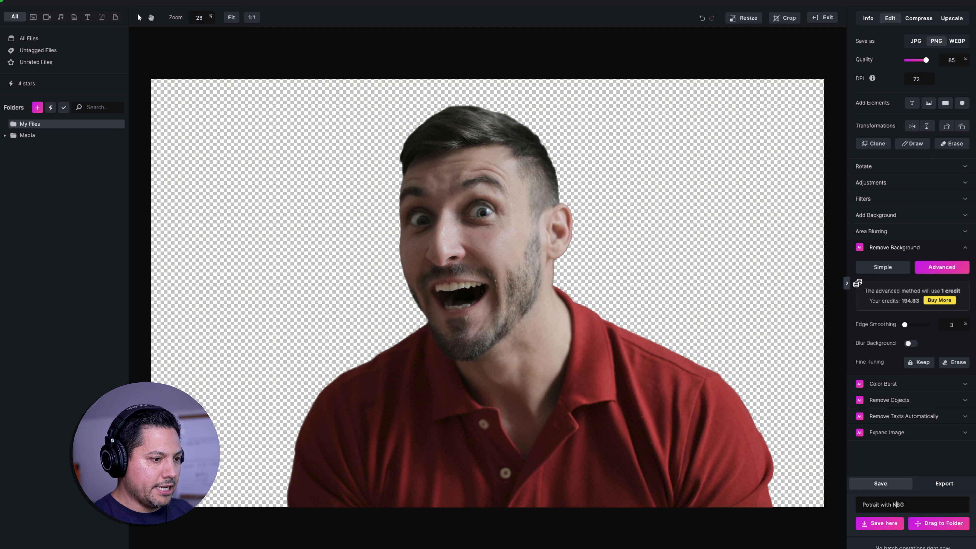
pyautogui.click(871, 522)
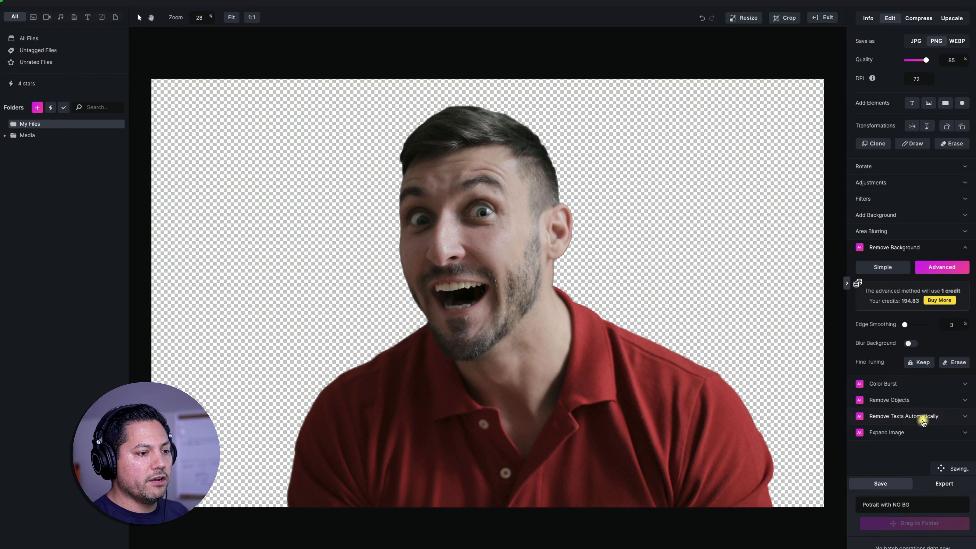
pyautogui.moveTo(933, 524); pyautogui.dragTo(858, 493)
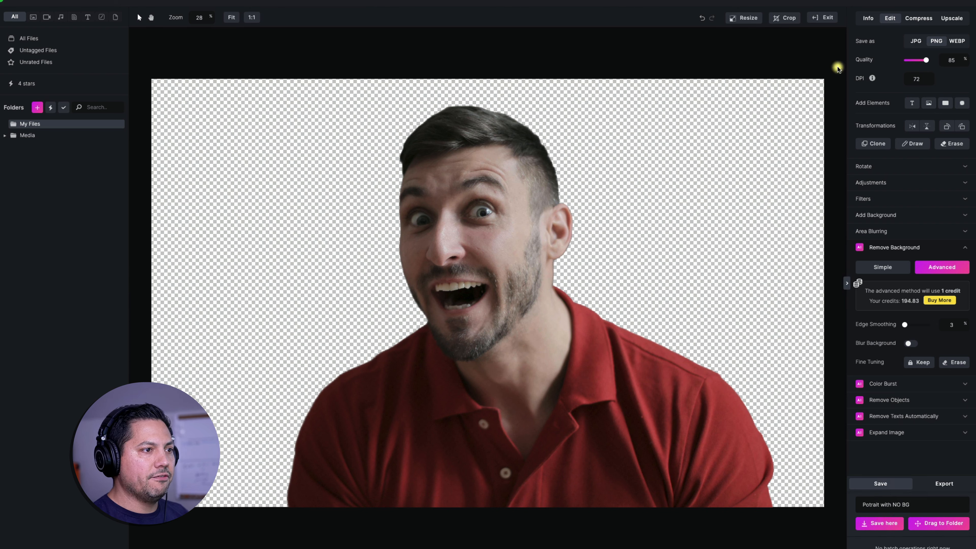
# Return to the library and compare the portrait that has a background with the version without one.
pyautogui.click(827, 18)
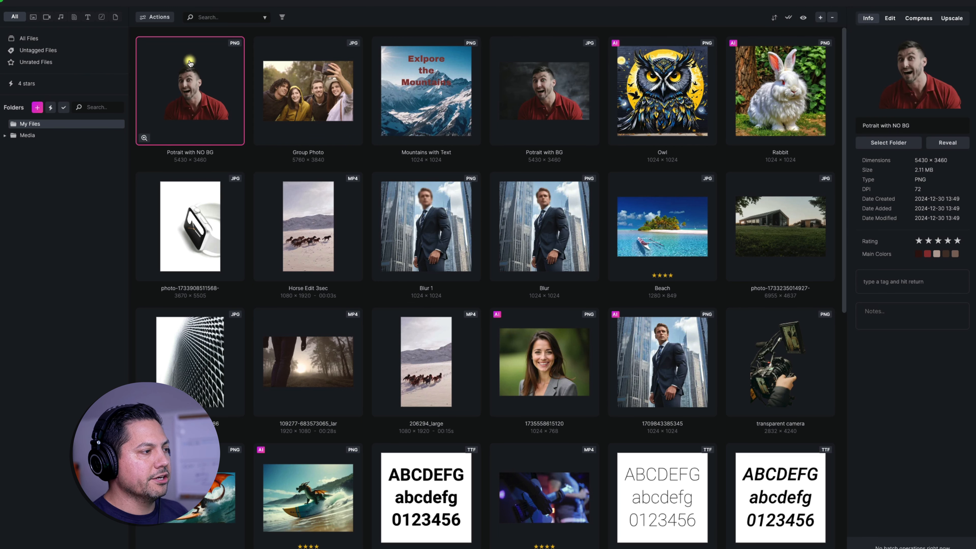
pyautogui.click(522, 98)
pyautogui.click(197, 96)
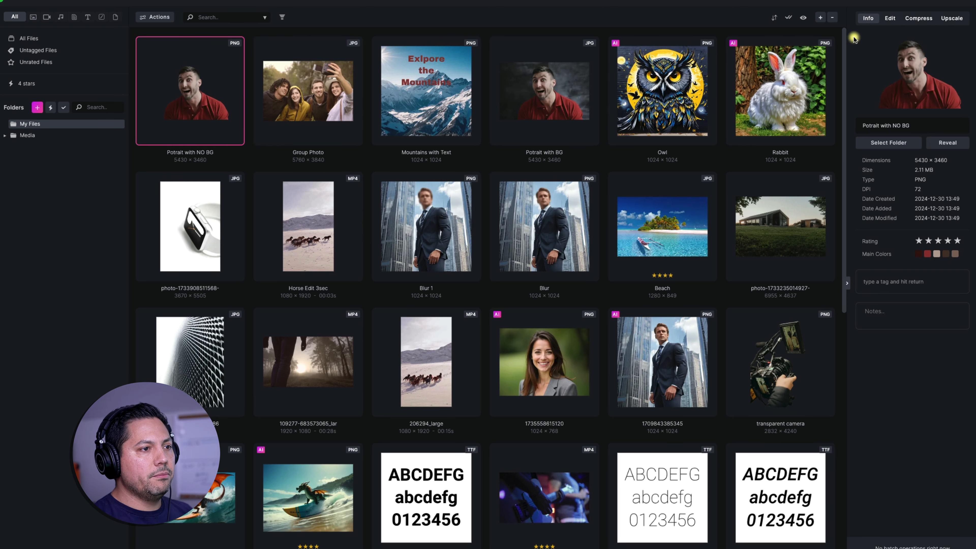
# Open the Group Photo image for editing and apply Color Burst to it.
pyautogui.doubleClick(306, 102)
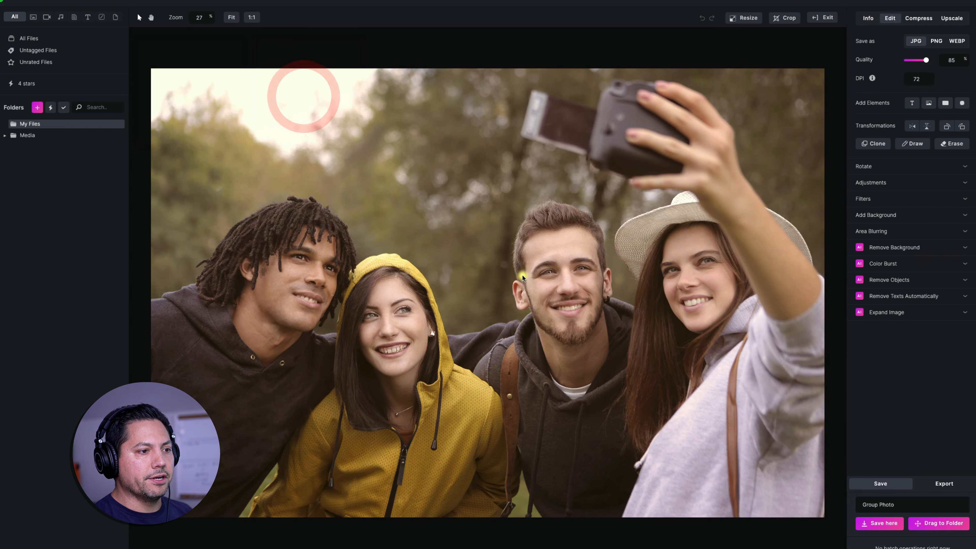
pyautogui.click(885, 266)
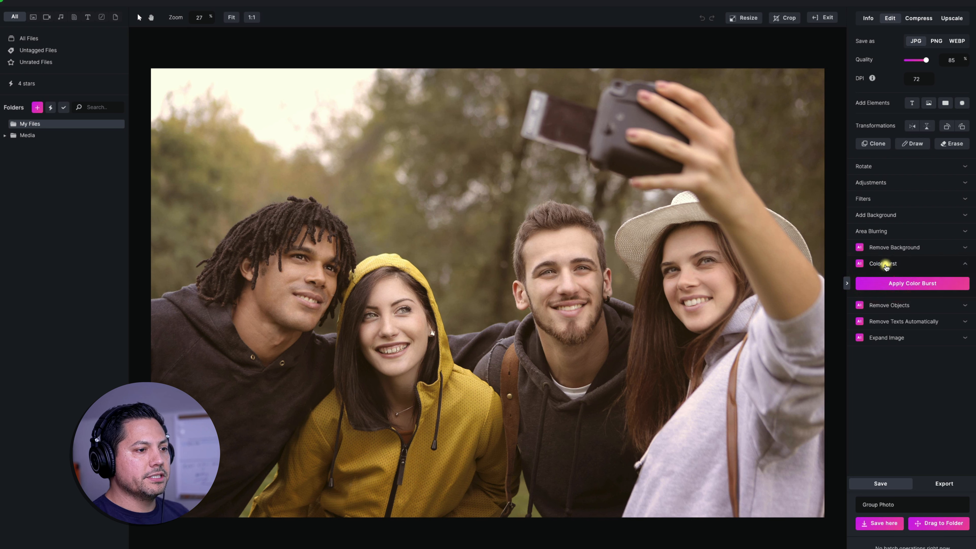
pyautogui.click(908, 284)
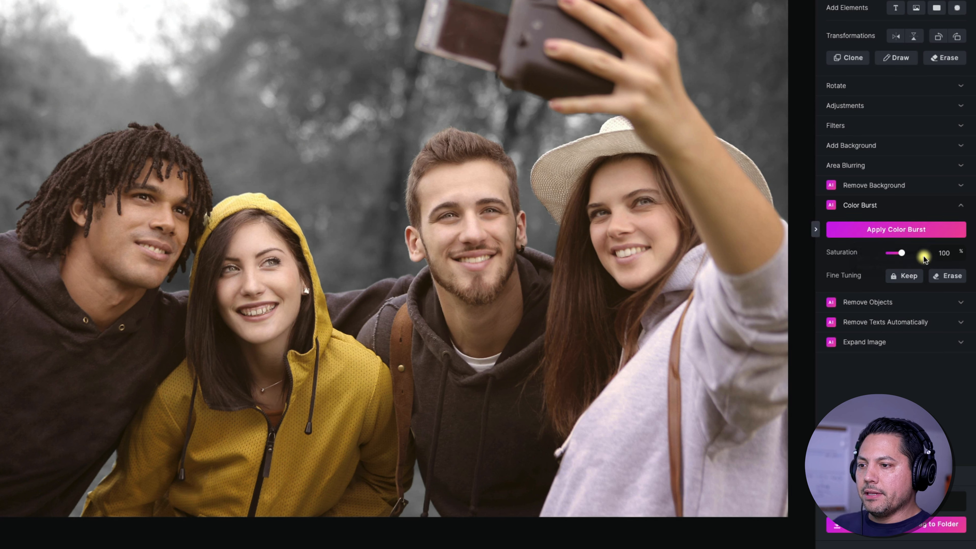
# Set the Color Burst saturation to 127%.
pyautogui.click(905, 253)
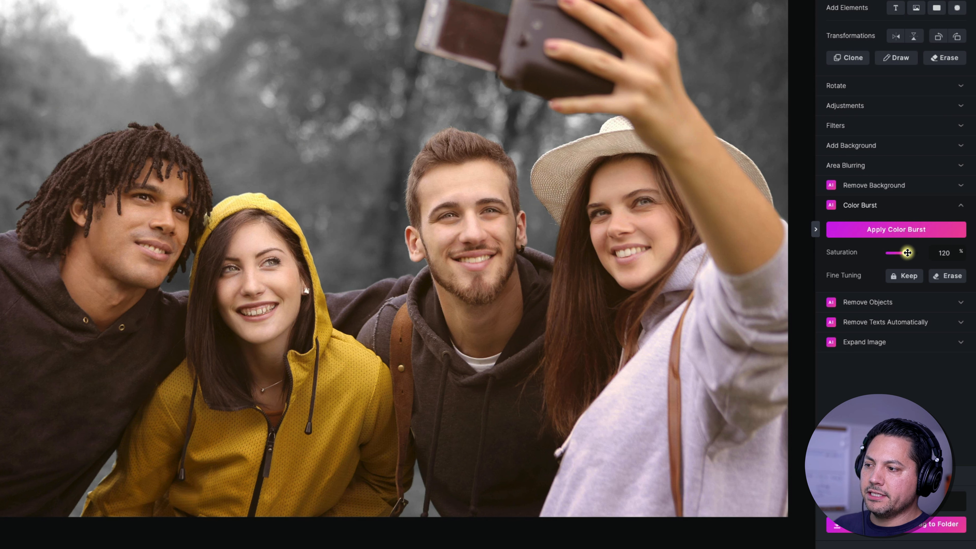
pyautogui.click(907, 253)
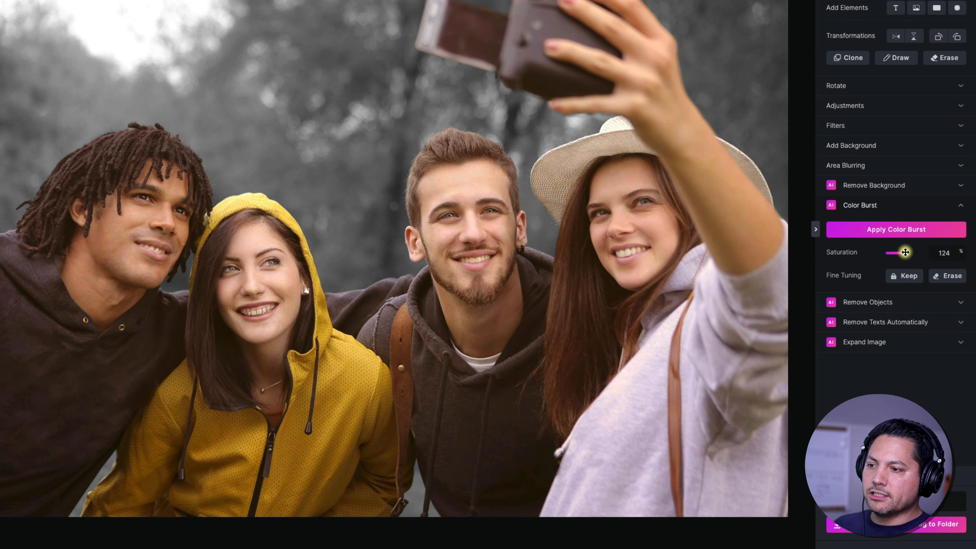
pyautogui.click(906, 254)
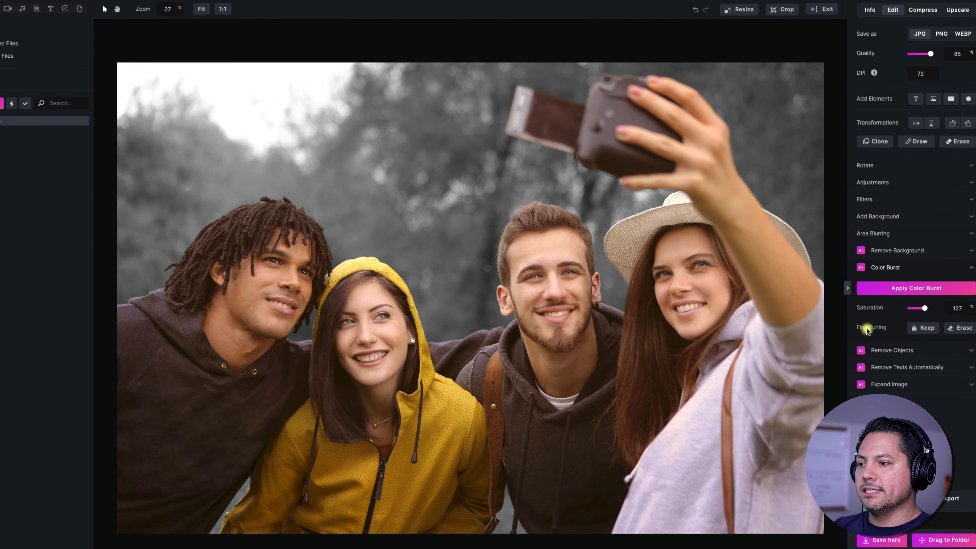
# Fine-tune the Color Burst mask by painting a kept area beside the yellow hood.
pyautogui.click(922, 329)
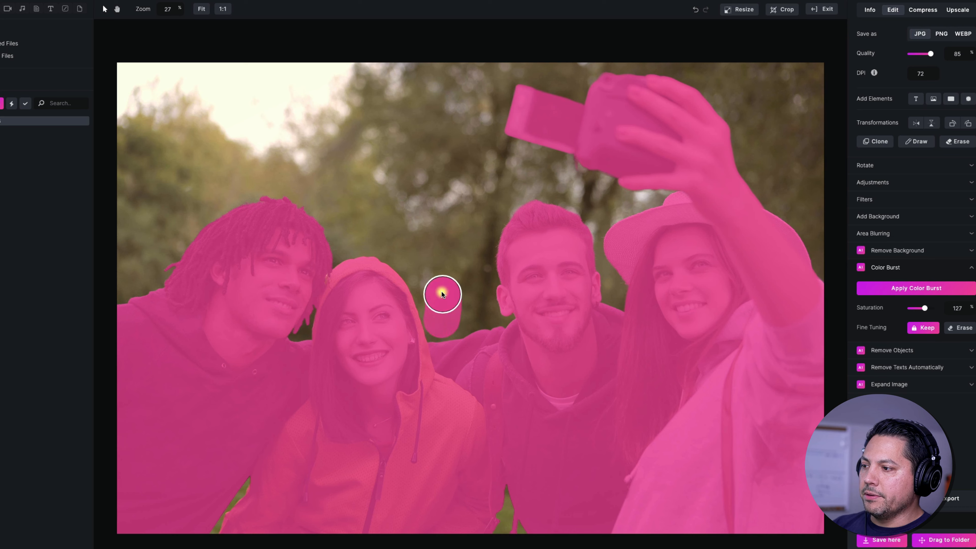
pyautogui.moveTo(420, 268); pyautogui.dragTo(431, 278)
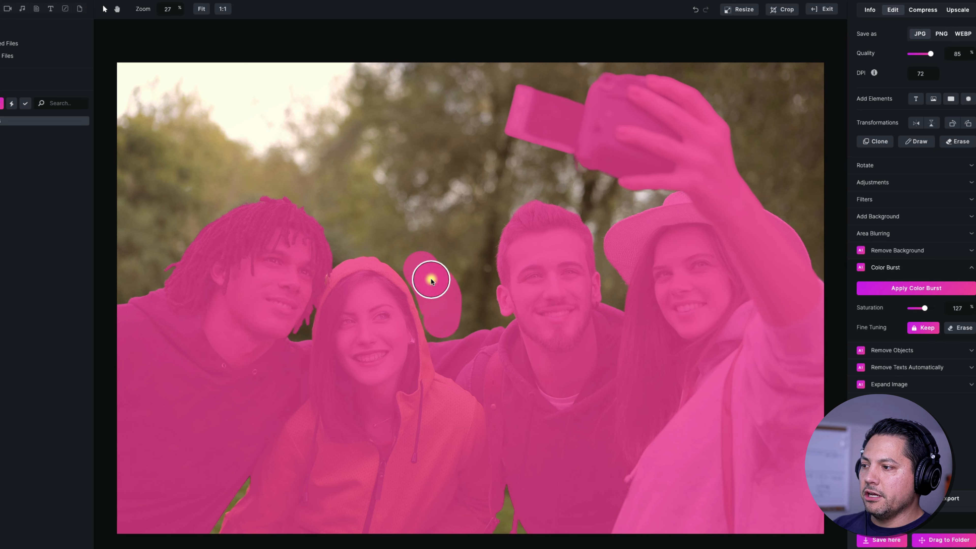
# Erase the extra patch beside the yellow hood from the Color Burst mask and finish fine-tuning.
pyautogui.click(963, 328)
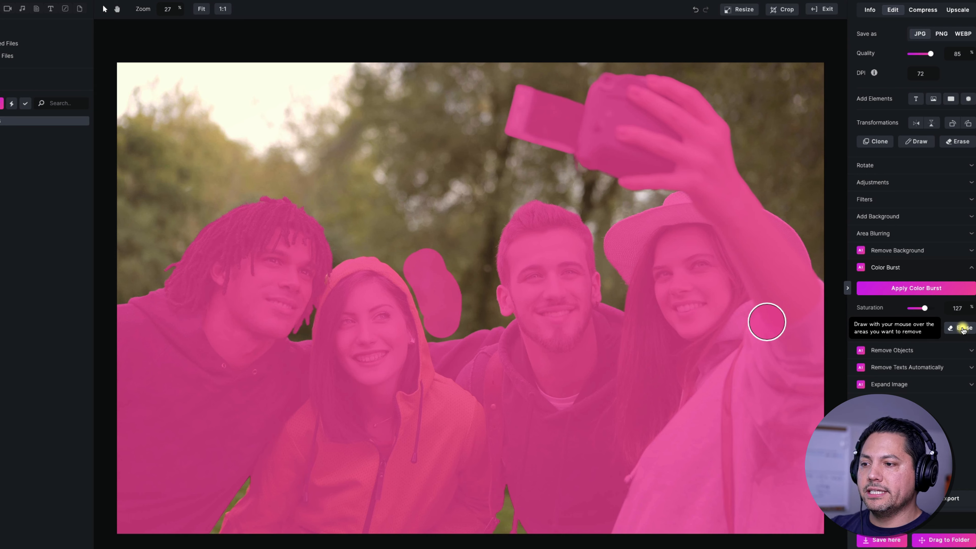
pyautogui.click(963, 328)
pyautogui.moveTo(460, 265)
pyautogui.mouseDown()
pyautogui.moveTo(453, 318)
pyautogui.moveTo(439, 320)
pyautogui.moveTo(418, 265)
pyautogui.mouseUp()
pyautogui.click(429, 289)
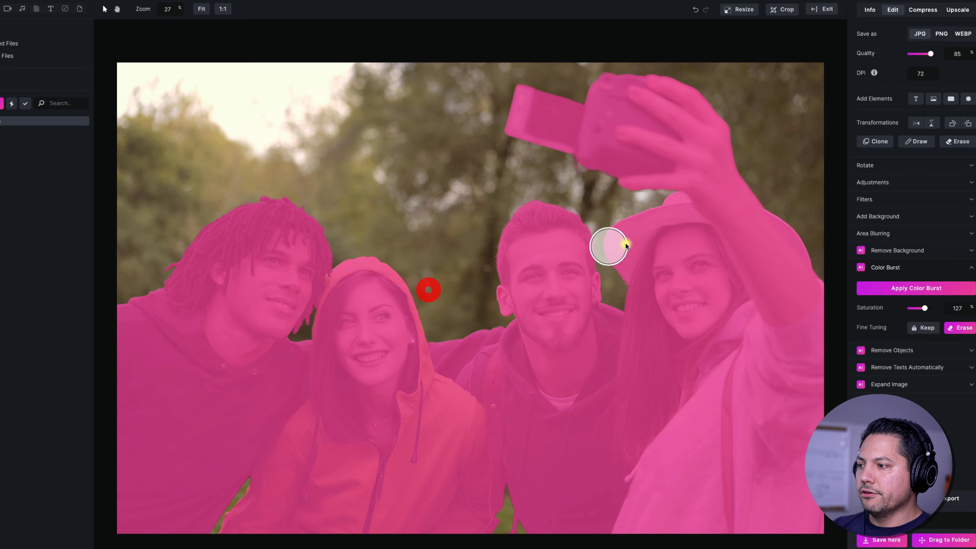
pyautogui.click(422, 272)
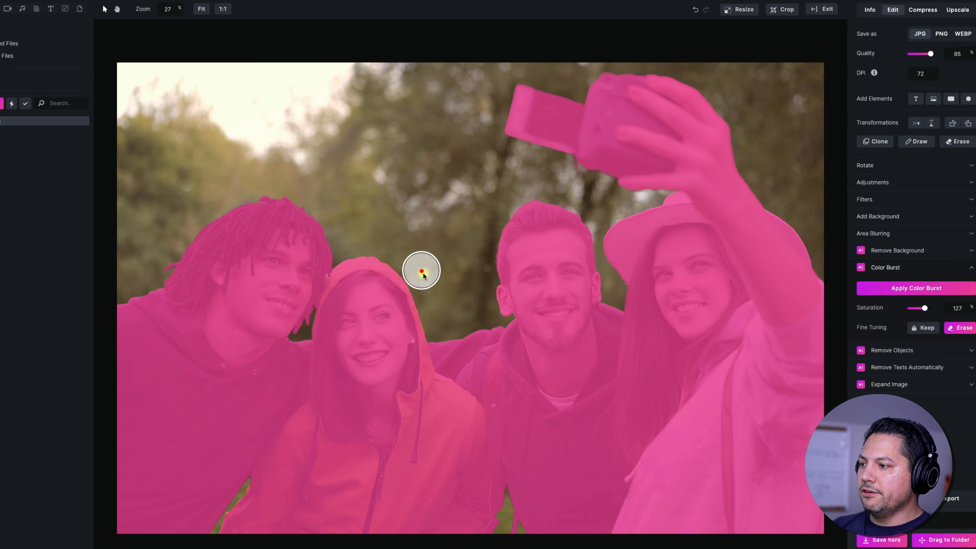
pyautogui.click(418, 270)
pyautogui.click(424, 277)
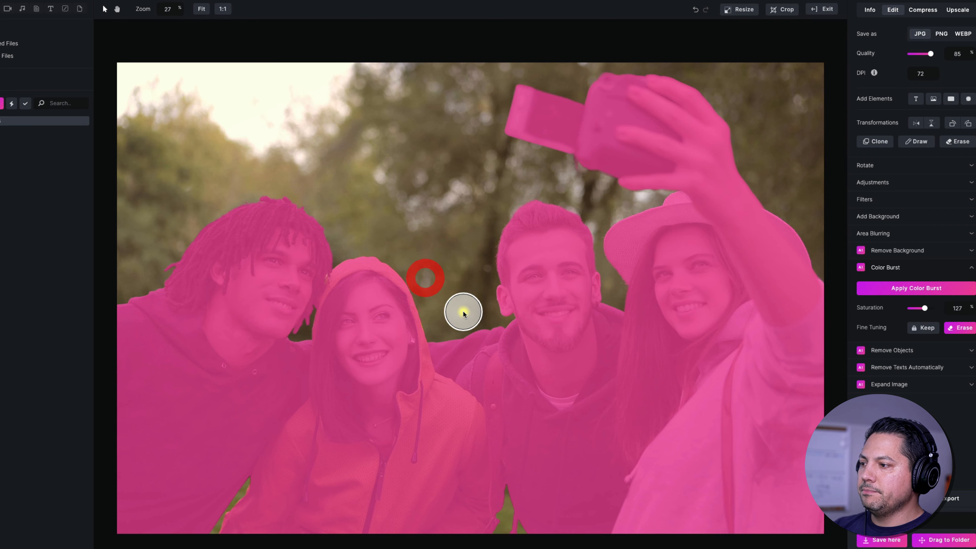
pyautogui.click(416, 273)
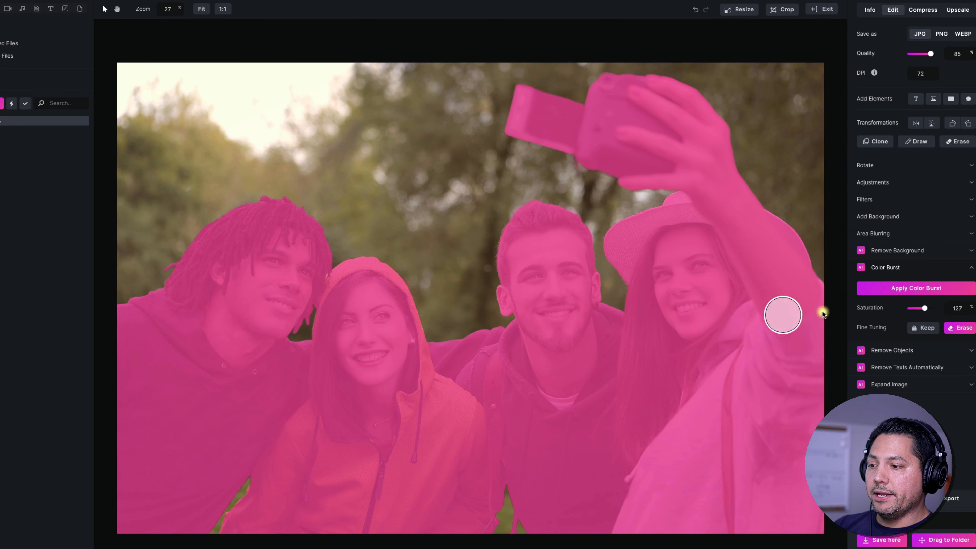
pyautogui.click(965, 328)
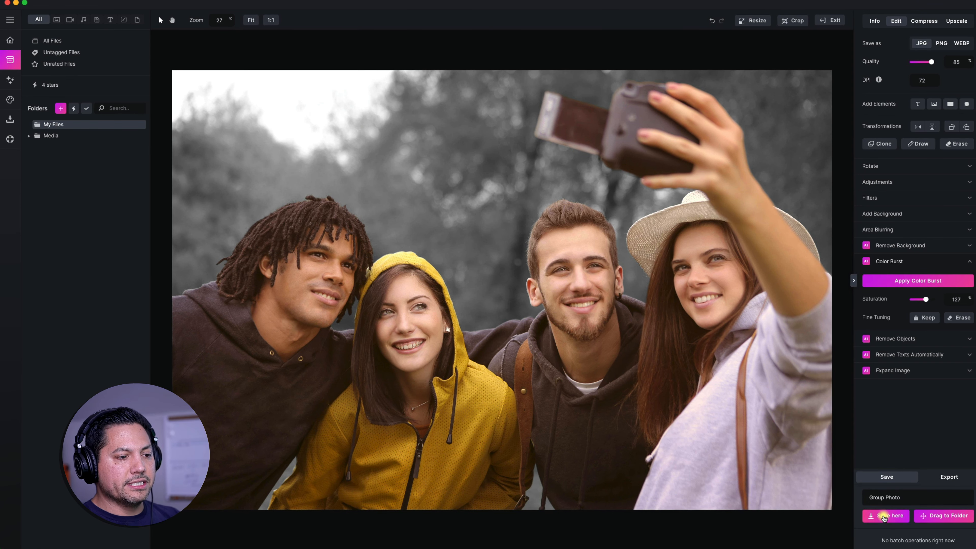
# Rename the image "Group Photo with Color Burst", save it to the My Files folder and return to the library.
pyautogui.click(910, 495)
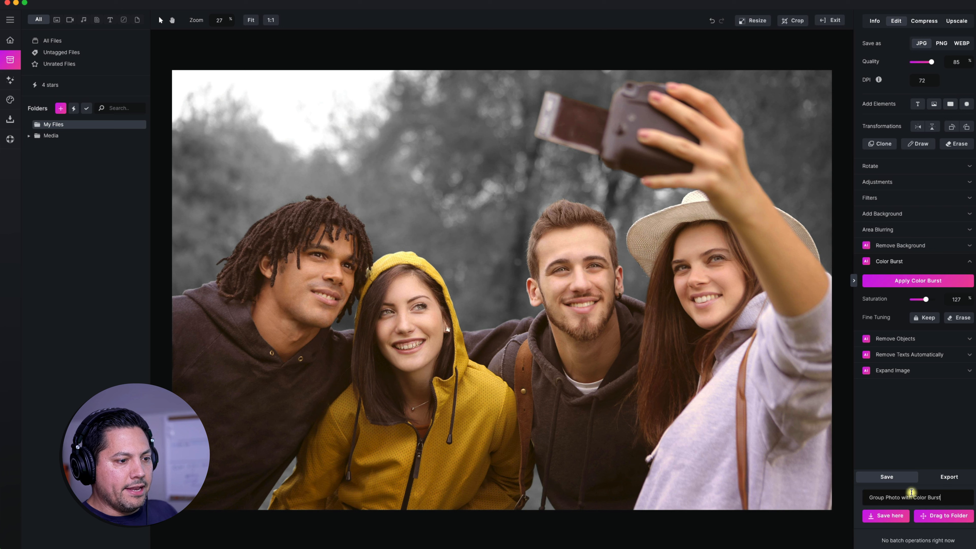
pyautogui.moveTo(930, 516); pyautogui.dragTo(40, 125)
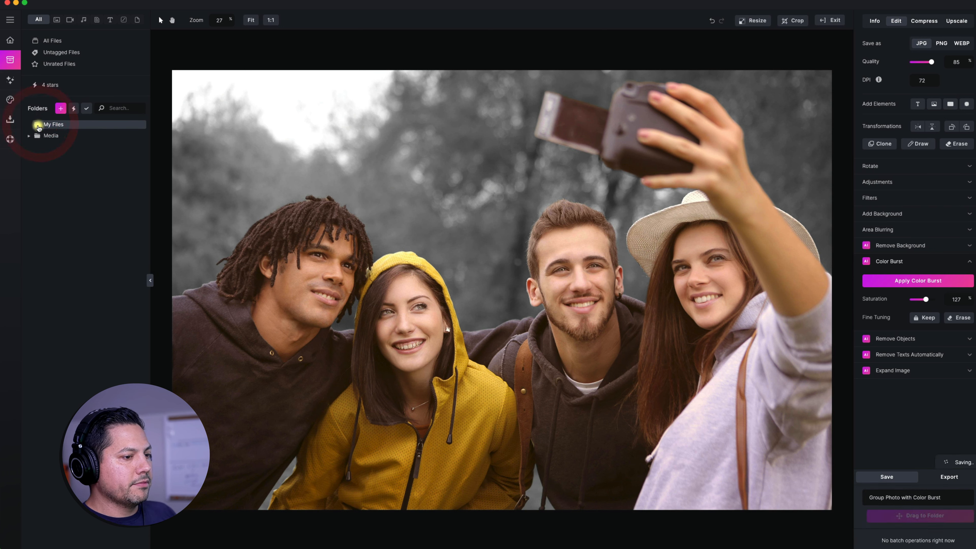
pyautogui.click(833, 21)
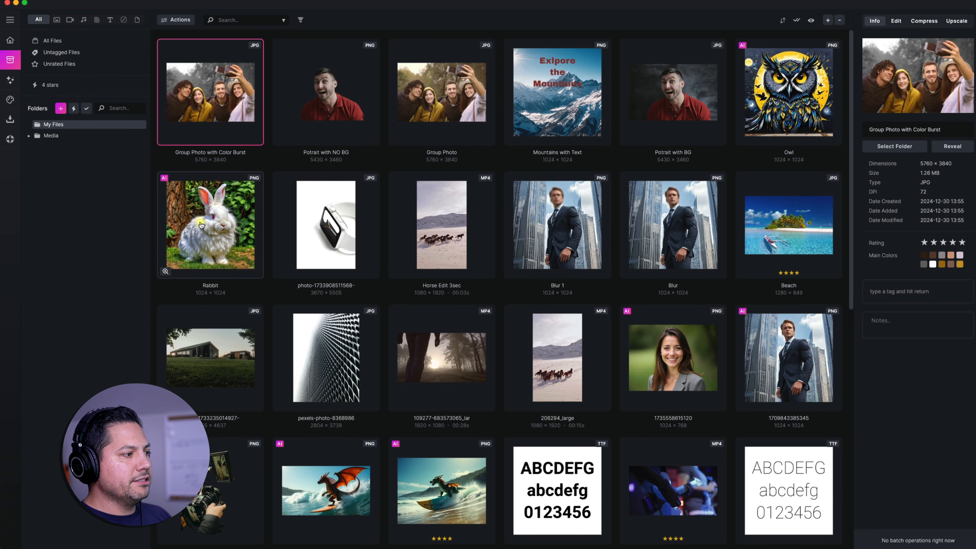
# Open the Rabbit image and paint a Remove Objects selection over the leaves in front of the tree trunk.
pyautogui.doubleClick(203, 227)
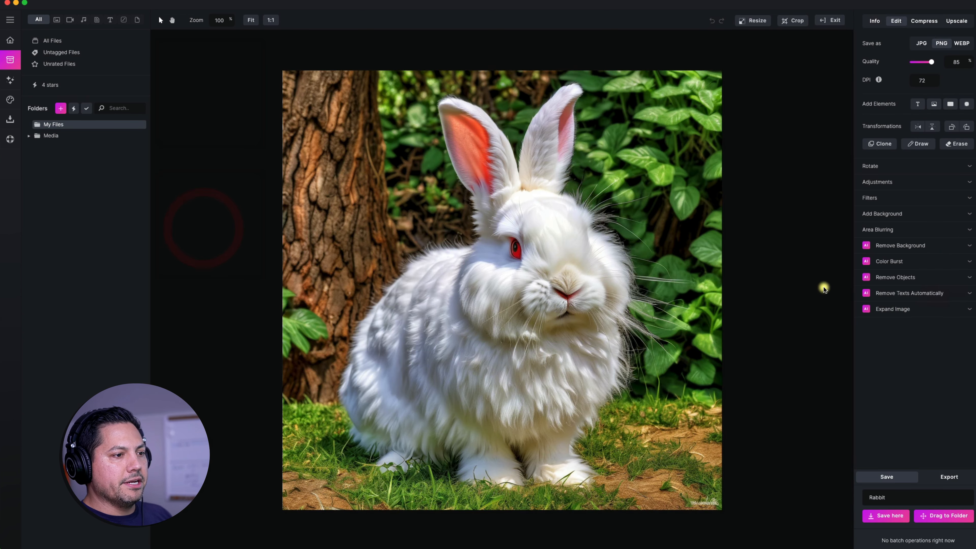
pyautogui.click(895, 279)
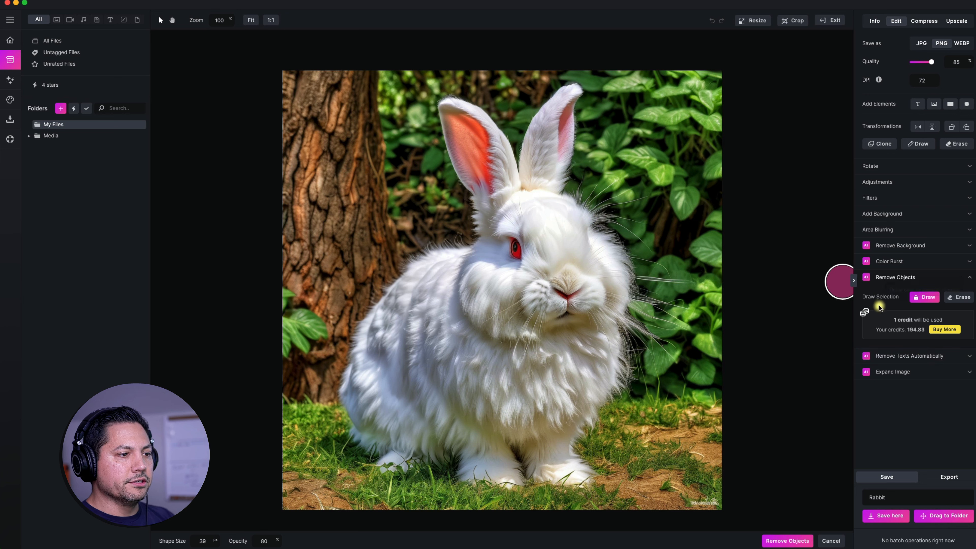
pyautogui.click(920, 297)
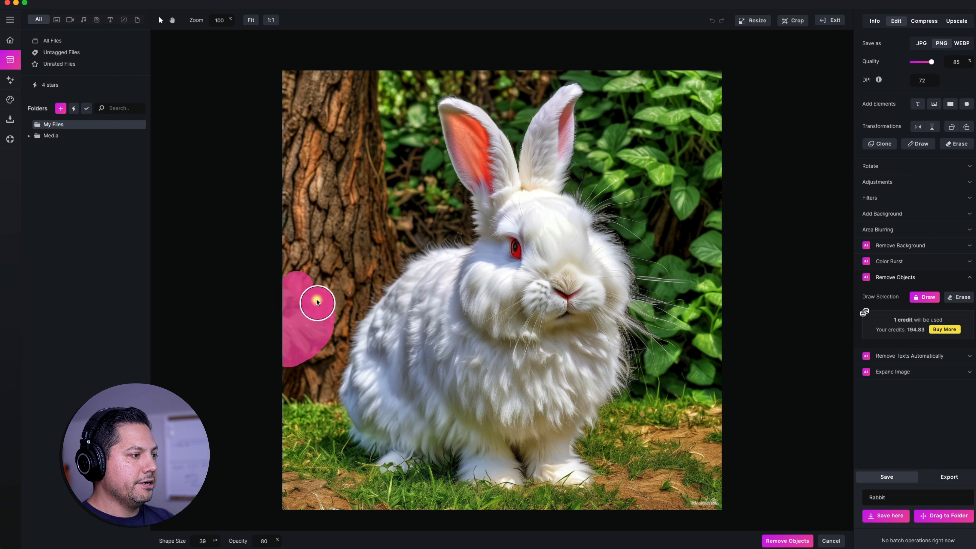
pyautogui.moveTo(316, 300); pyautogui.dragTo(312, 284)
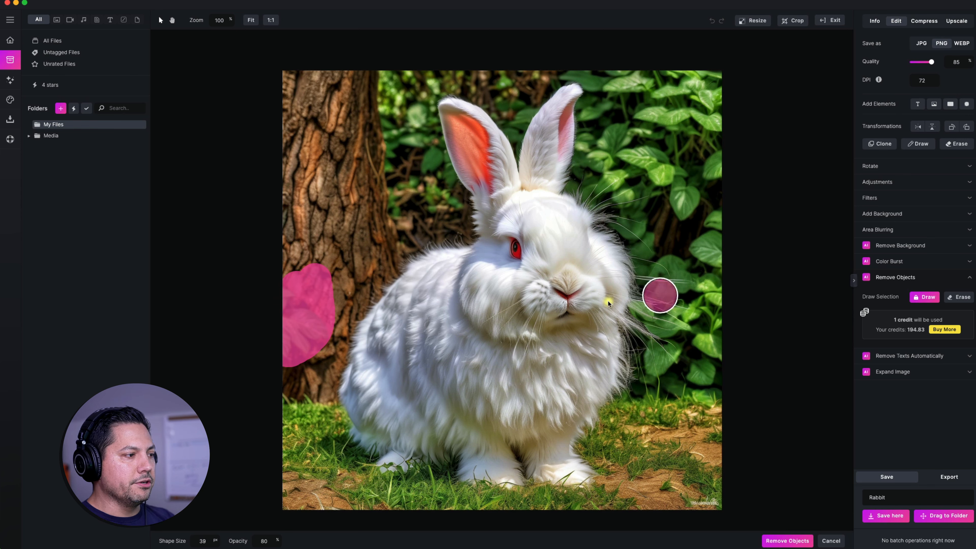
# Trim the edge of the object selection over the leaves and paint it back to cover the whole plant.
pyautogui.click(958, 297)
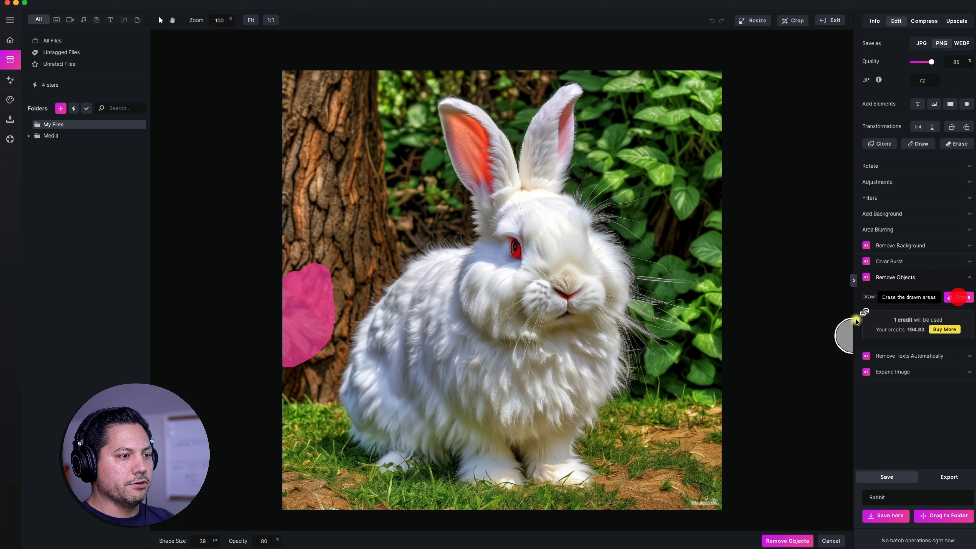
pyautogui.moveTo(303, 272)
pyautogui.mouseDown()
pyautogui.moveTo(316, 264)
pyautogui.moveTo(327, 277)
pyautogui.moveTo(335, 313)
pyautogui.mouseUp()
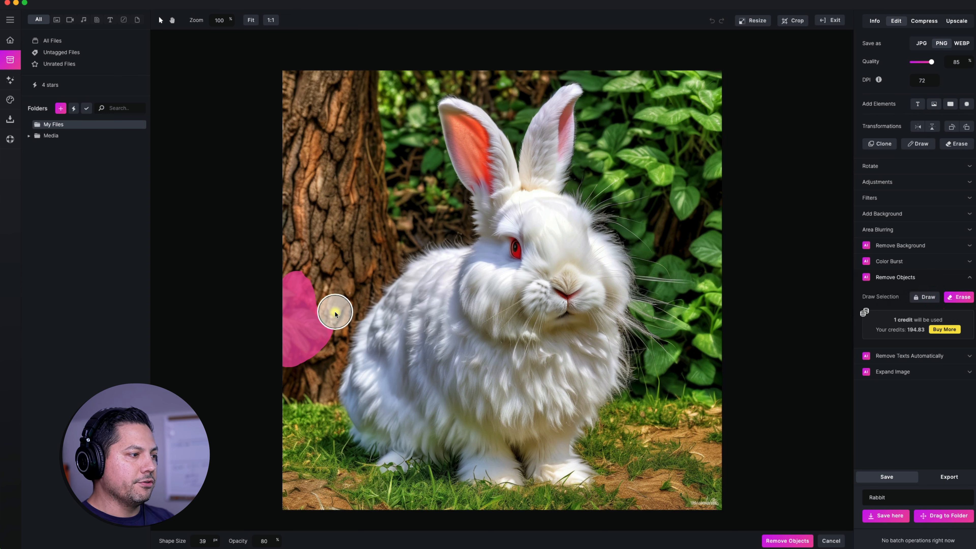
pyautogui.click(922, 297)
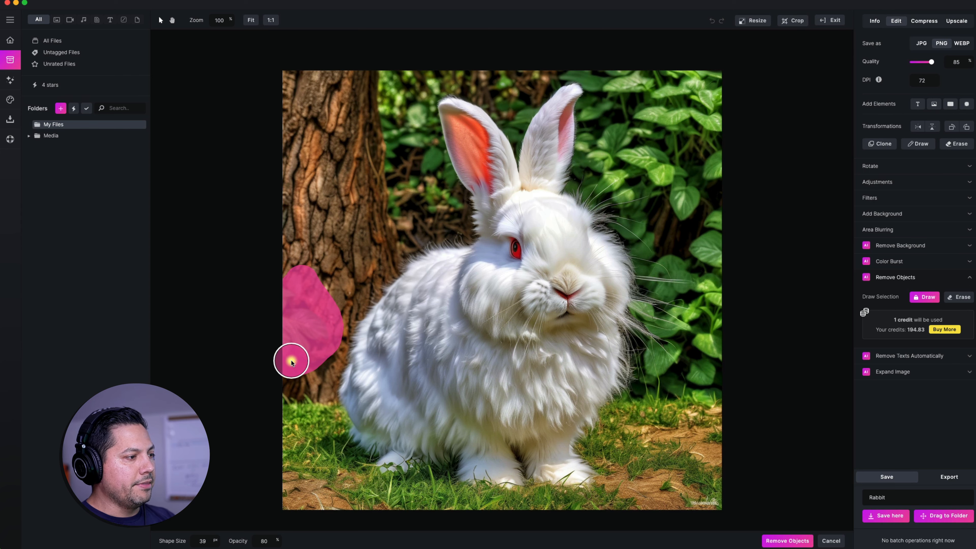
pyautogui.scroll(5, 310, 343)
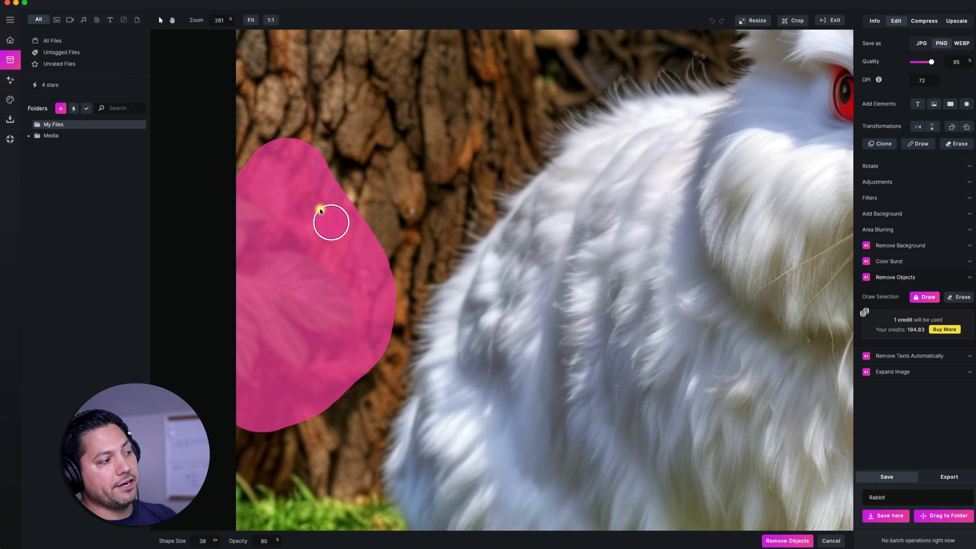
# Complete the selection over the leaves at the tree trunk's edge and remove the selected object from the Rabbit image.
pyautogui.click(238, 171)
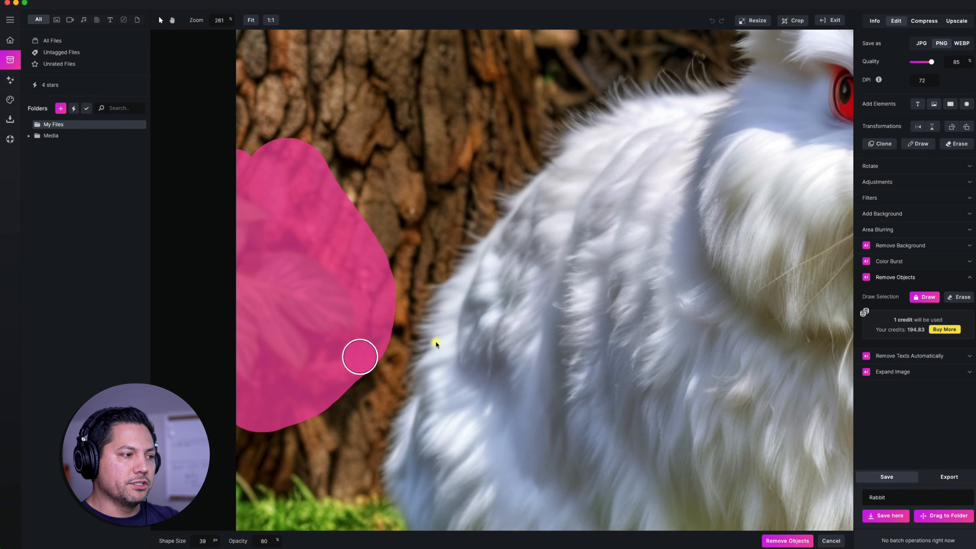
pyautogui.click(251, 20)
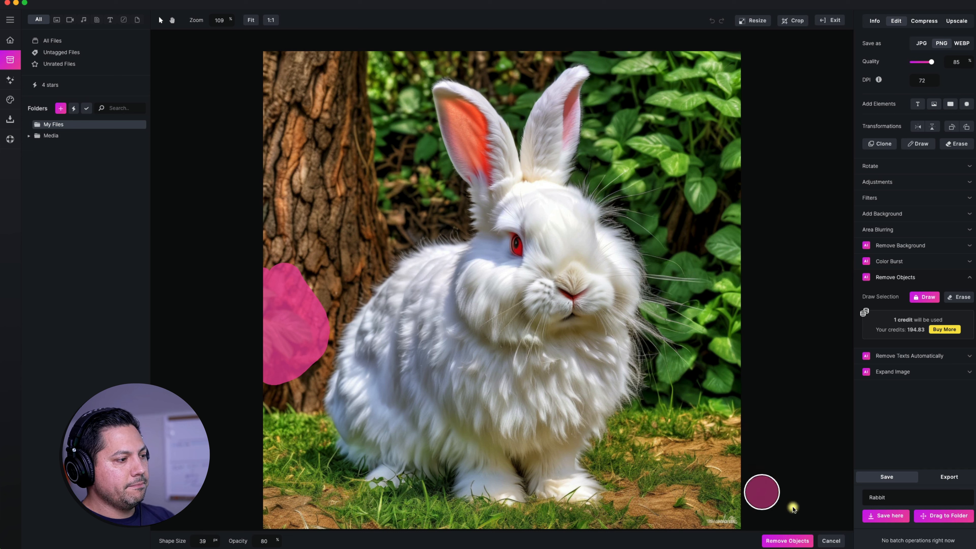
pyautogui.click(786, 541)
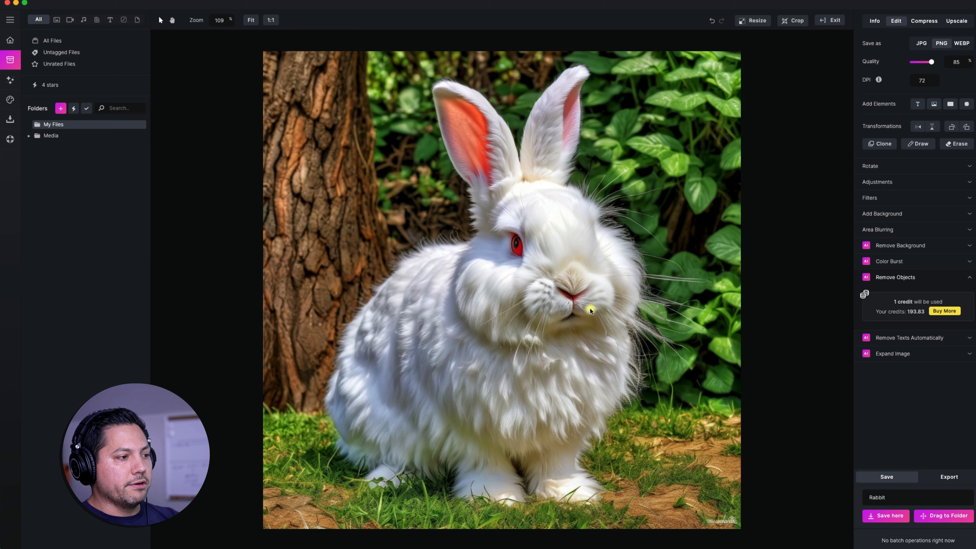
# Rename the image "Rabbit Object remove", save it to the My Files folder and return to the library.
pyautogui.click(901, 498)
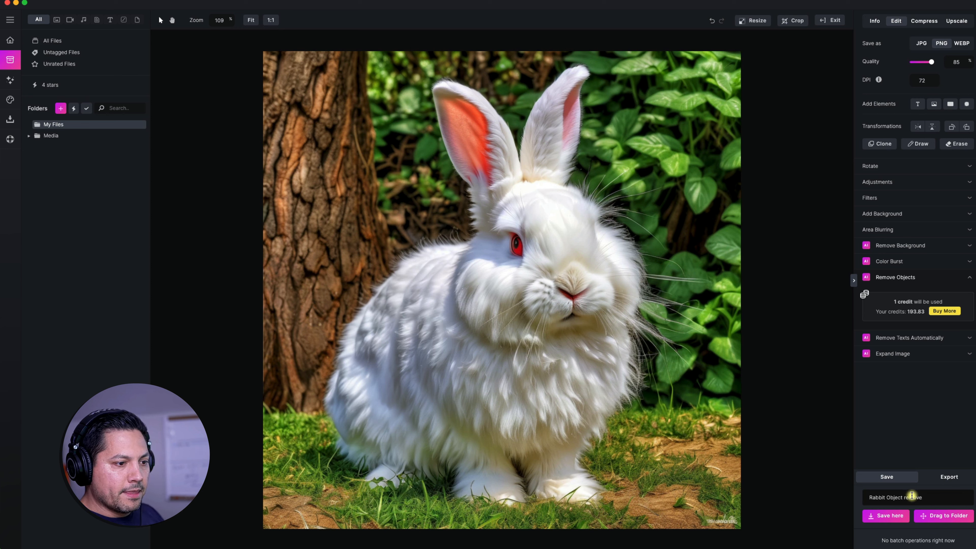
pyautogui.moveTo(937, 515); pyautogui.dragTo(54, 124)
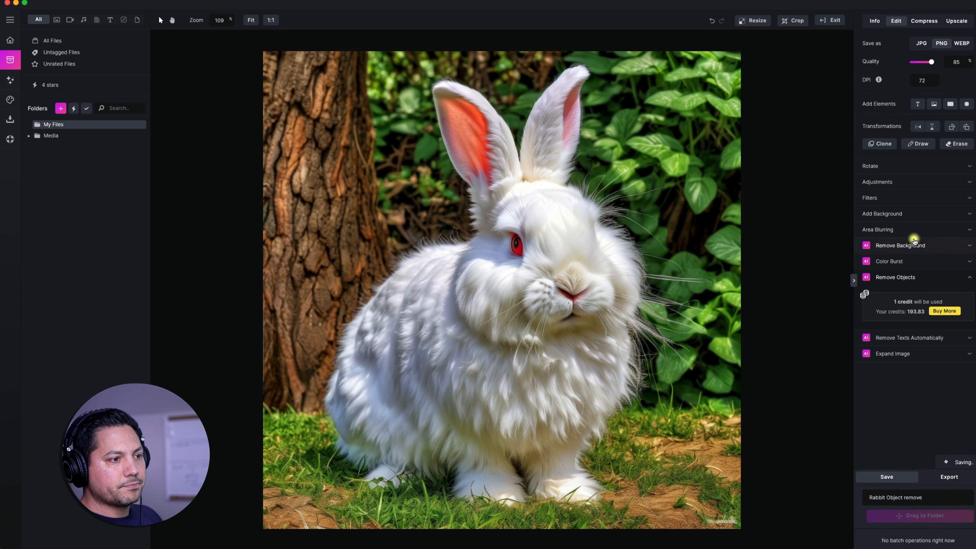
pyautogui.click(829, 20)
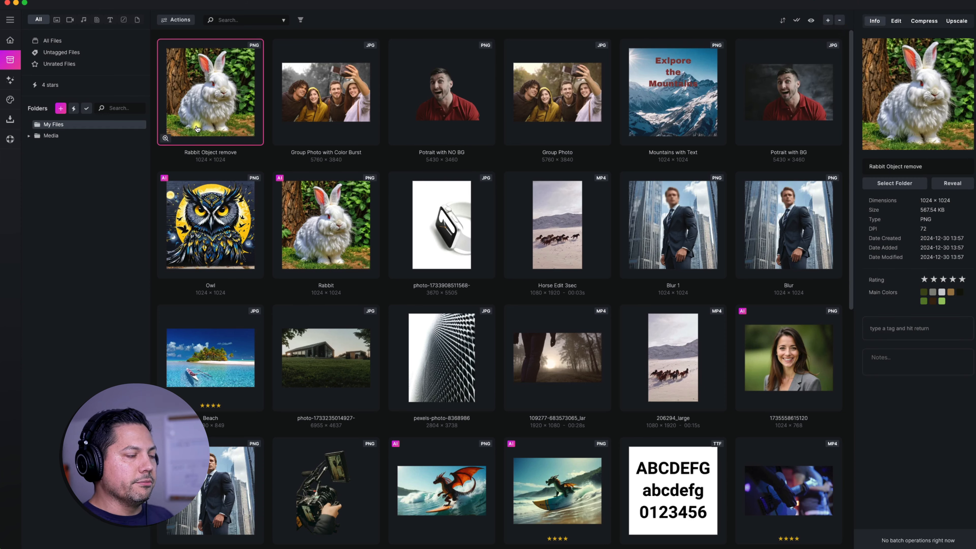
# Open the "Mountains with Text" image and remove all texts from it automatically.
pyautogui.doubleClick(678, 107)
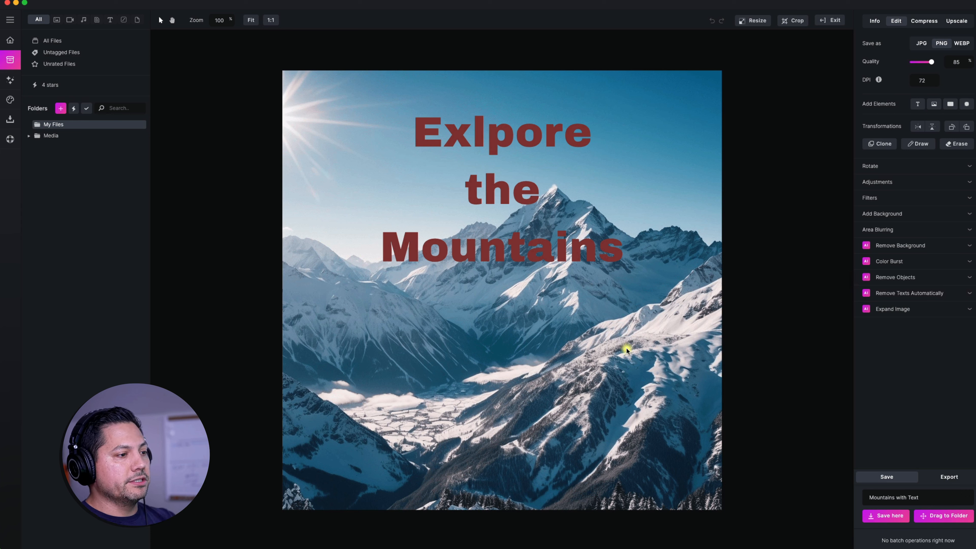
pyautogui.click(917, 295)
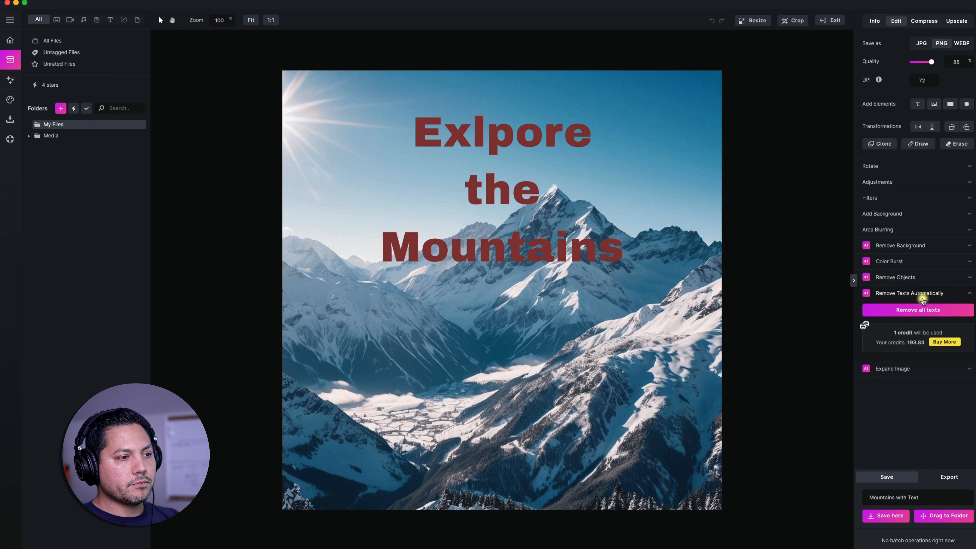
pyautogui.click(916, 310)
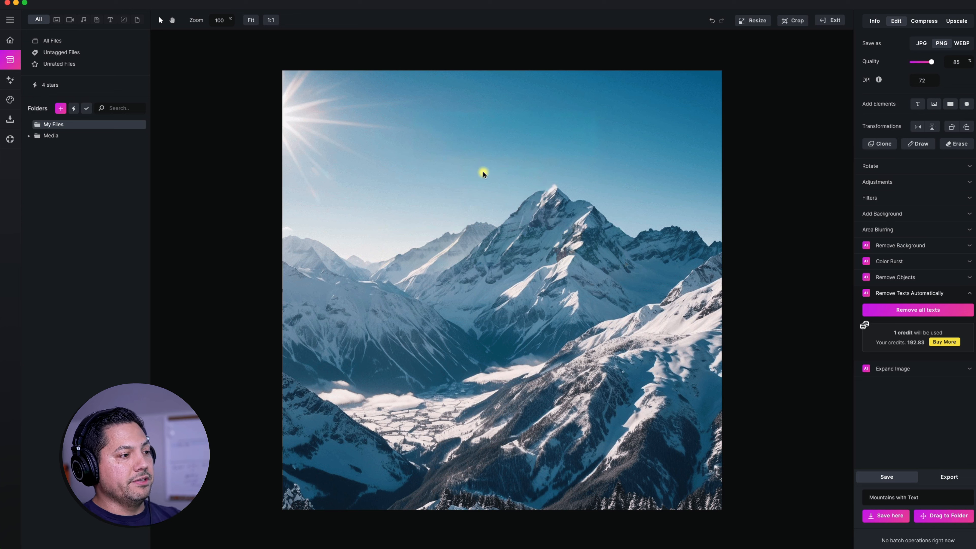
# Save the image as "Mountains without text" in the current folder and return to the library to view the original "Mountains with Text".
pyautogui.doubleClick(910, 497)
pyautogui.press('BackSpace')
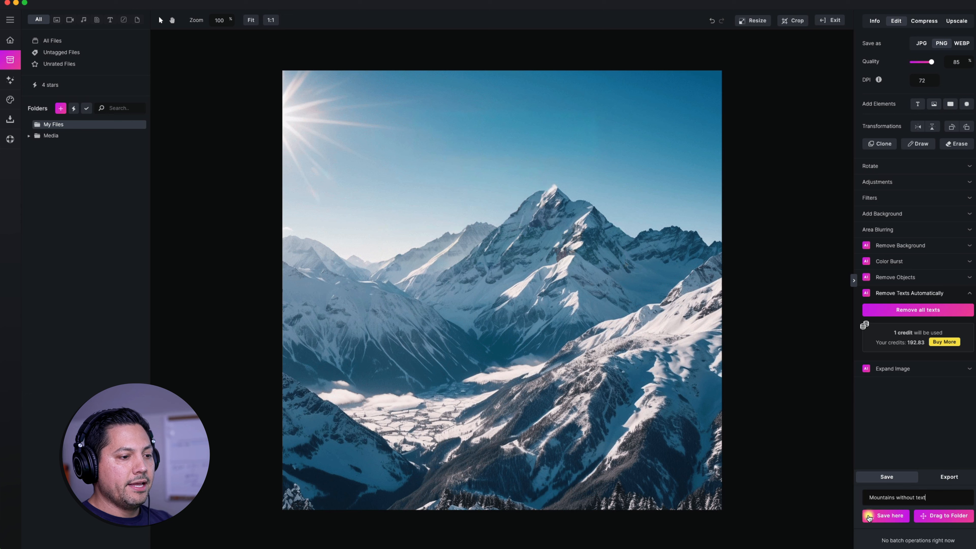
pyautogui.click(879, 519)
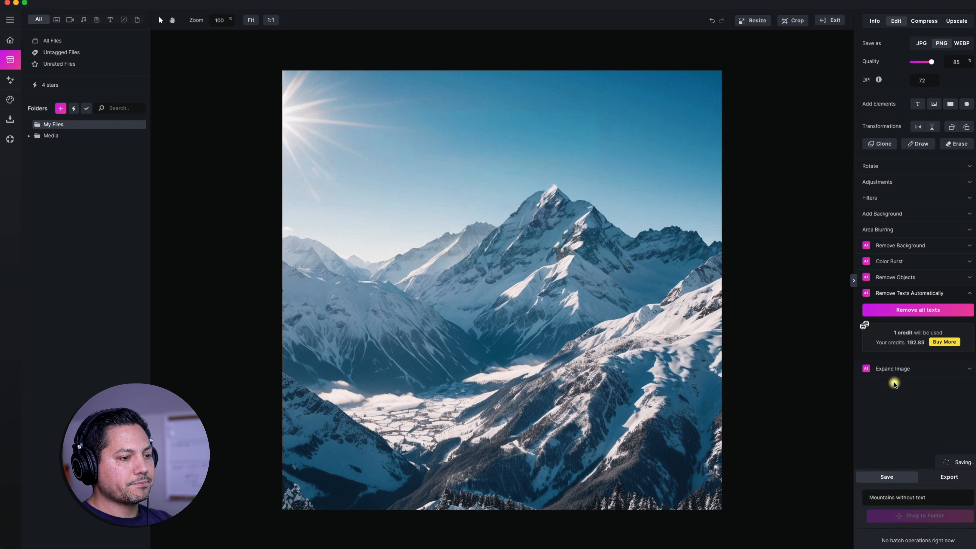
pyautogui.click(829, 20)
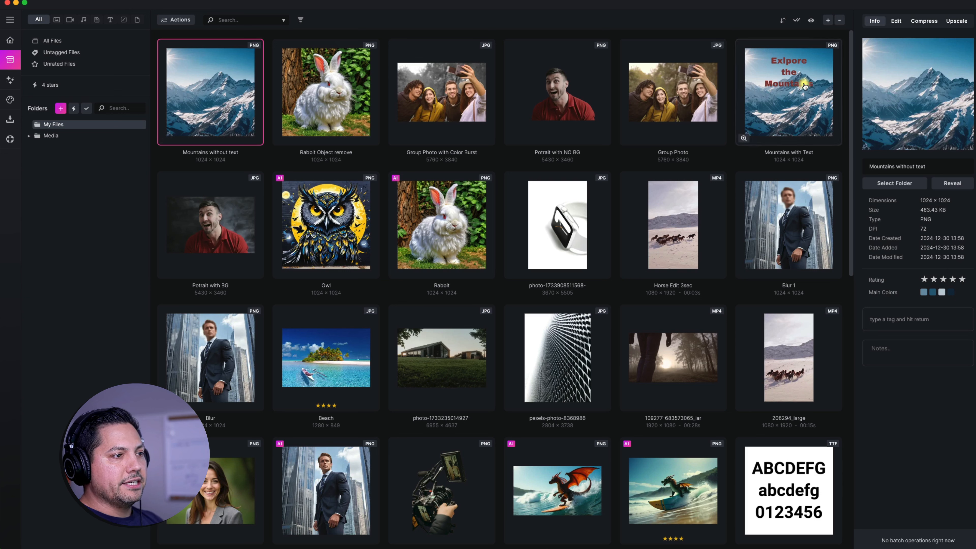
pyautogui.click(797, 81)
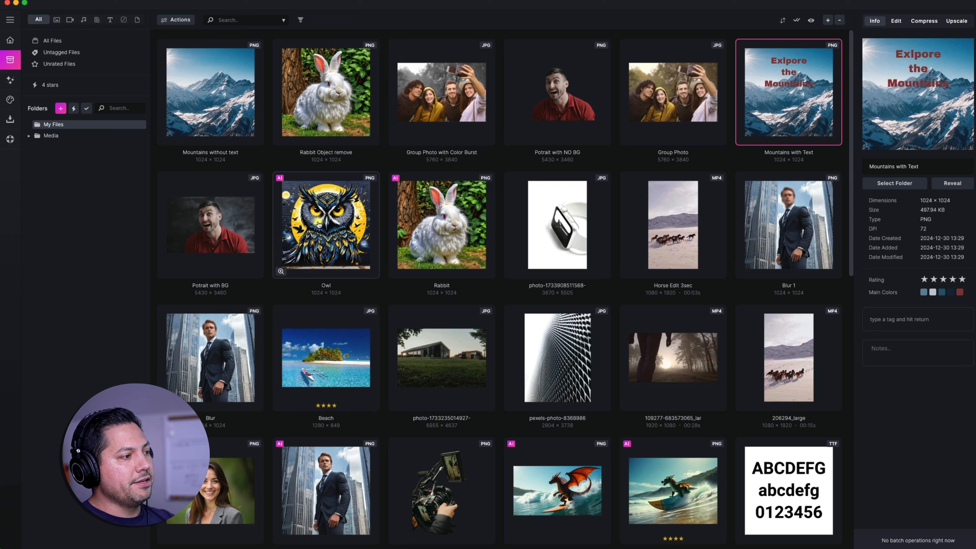
# Open the Owl image and try the 16:9, 1:1 and 9:16 presets for expanding it.
pyautogui.doubleClick(326, 231)
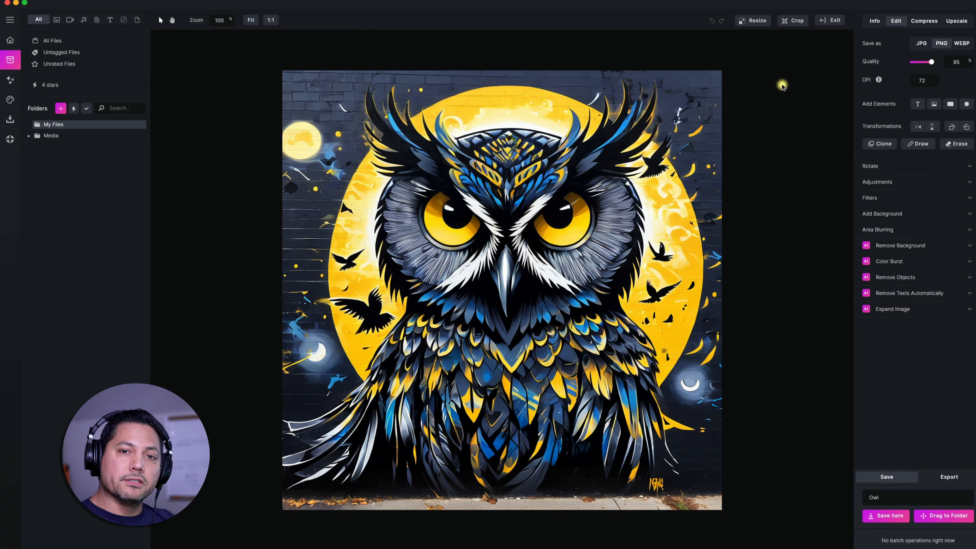
pyautogui.click(903, 311)
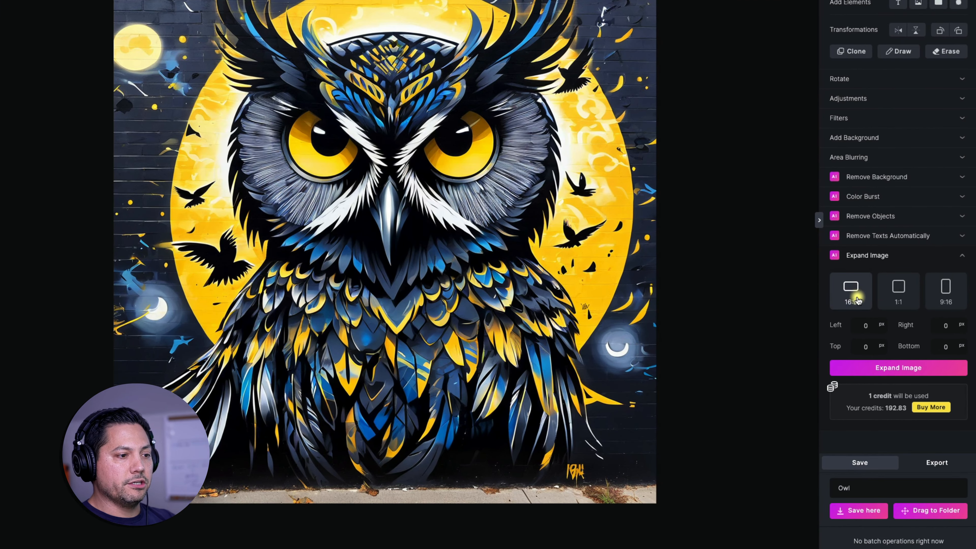
pyautogui.click(858, 295)
pyautogui.click(903, 294)
pyautogui.click(946, 294)
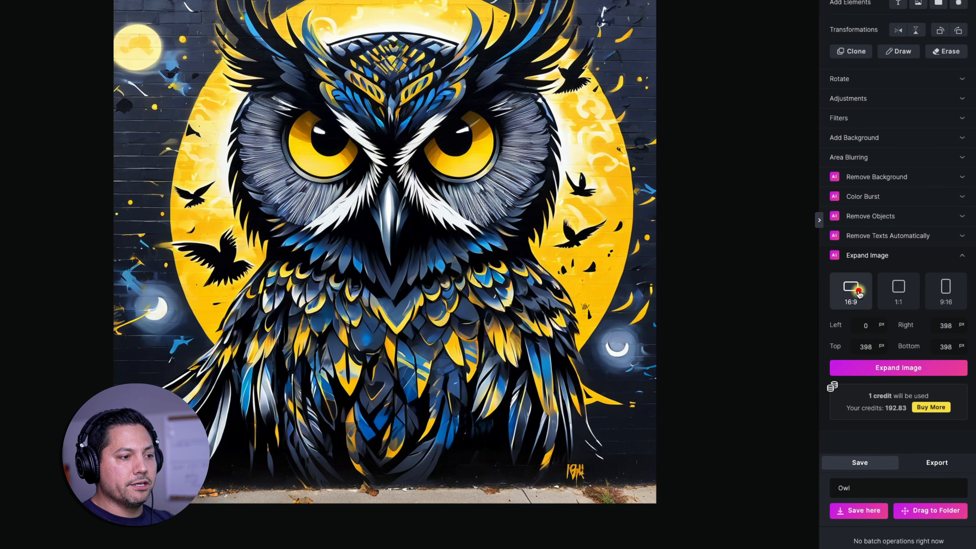
# Expand the owl image to 16:9, adding 398 px on each side, and view the whole picture.
pyautogui.click(851, 292)
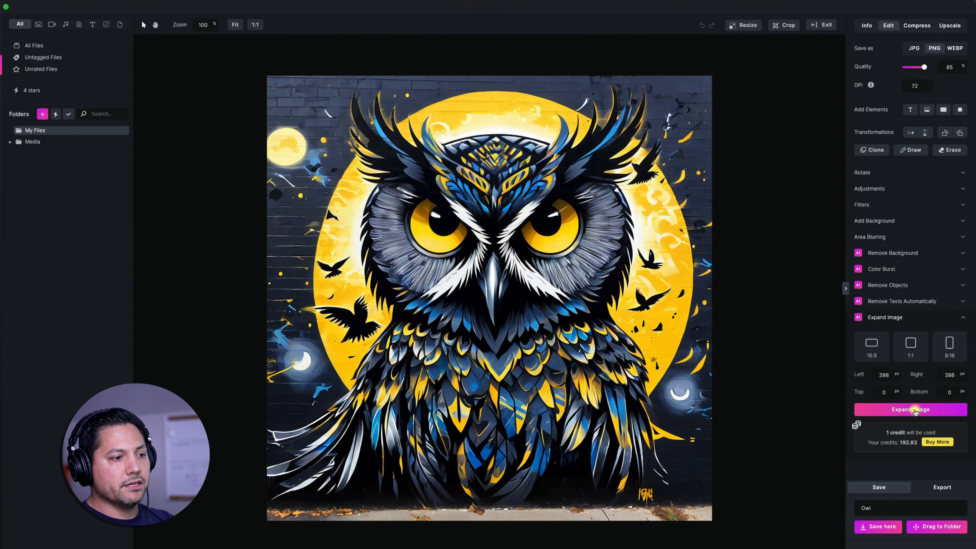
pyautogui.click(915, 410)
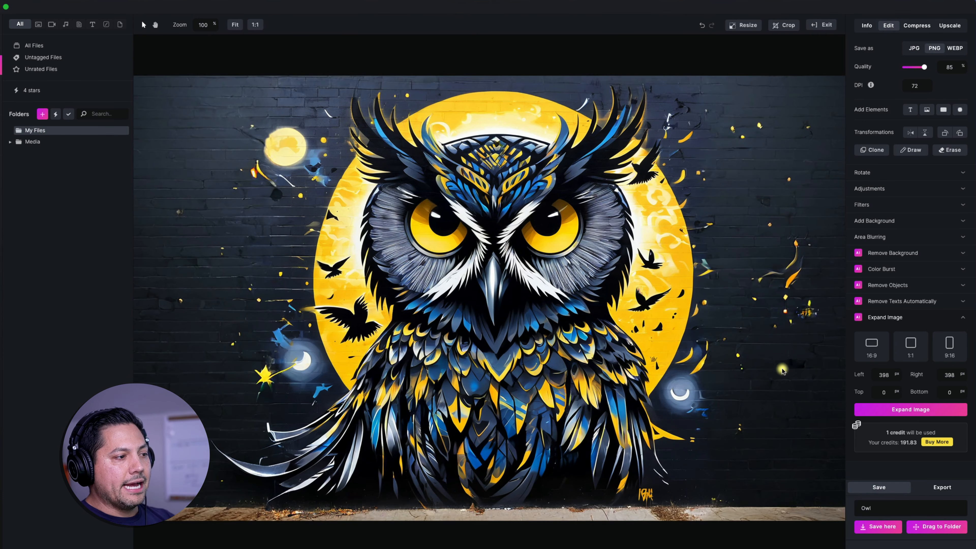
pyautogui.scroll(-5, 649, 256)
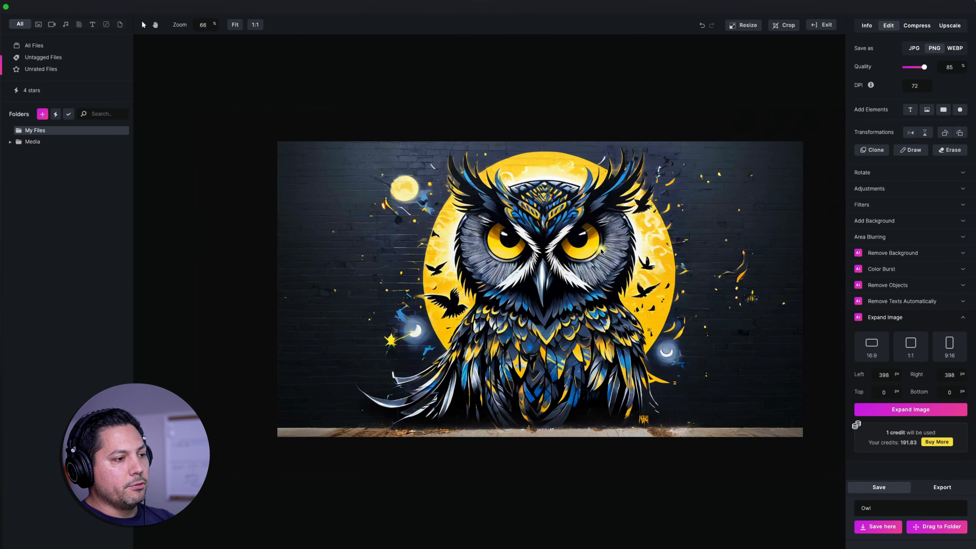
pyautogui.scroll(1, 601, 250)
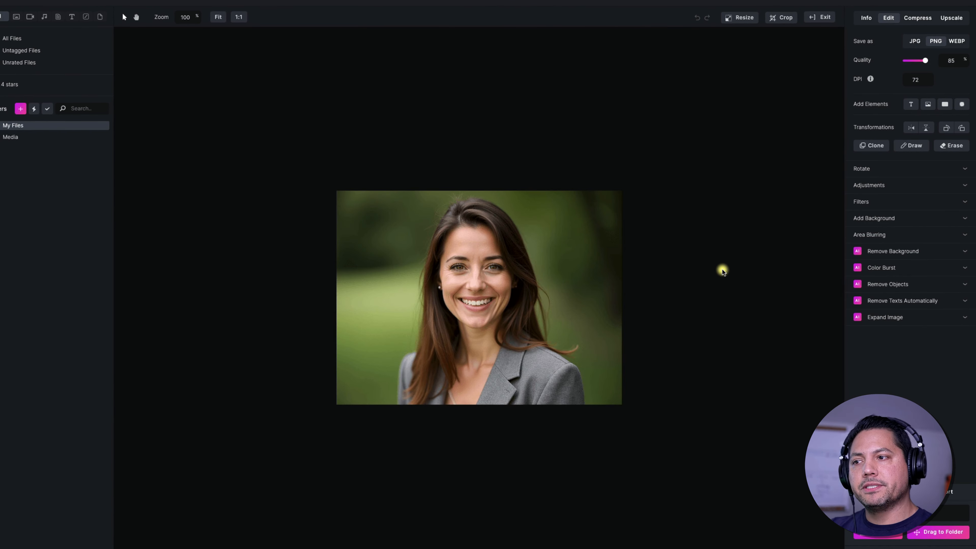
# Upscale the woman's portrait 4 times with AI using the Generic Photo model.
pyautogui.click(952, 17)
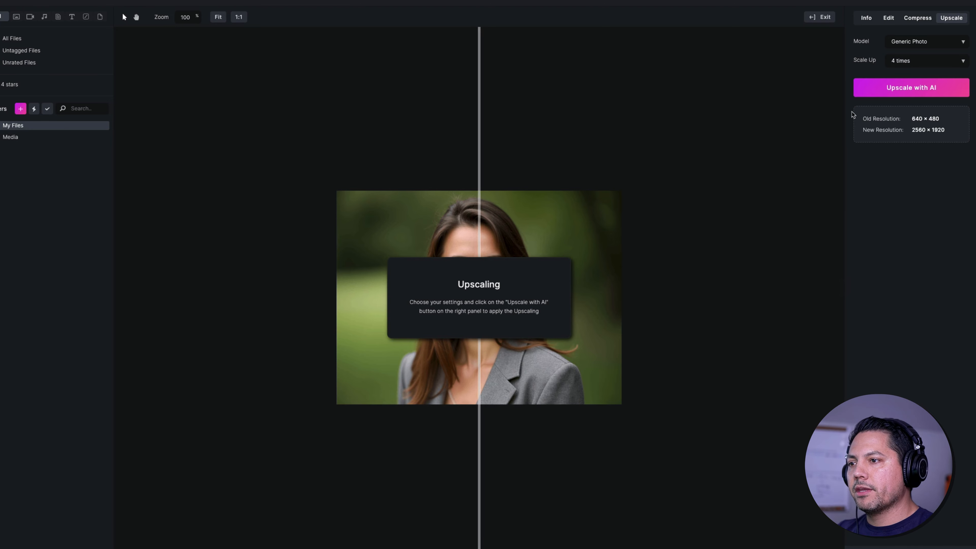
pyautogui.click(907, 42)
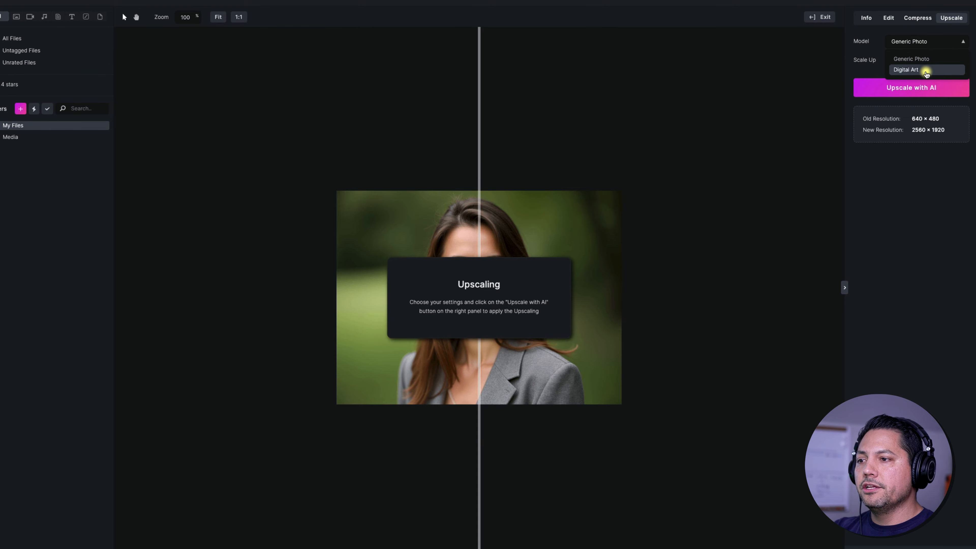
pyautogui.click(916, 59)
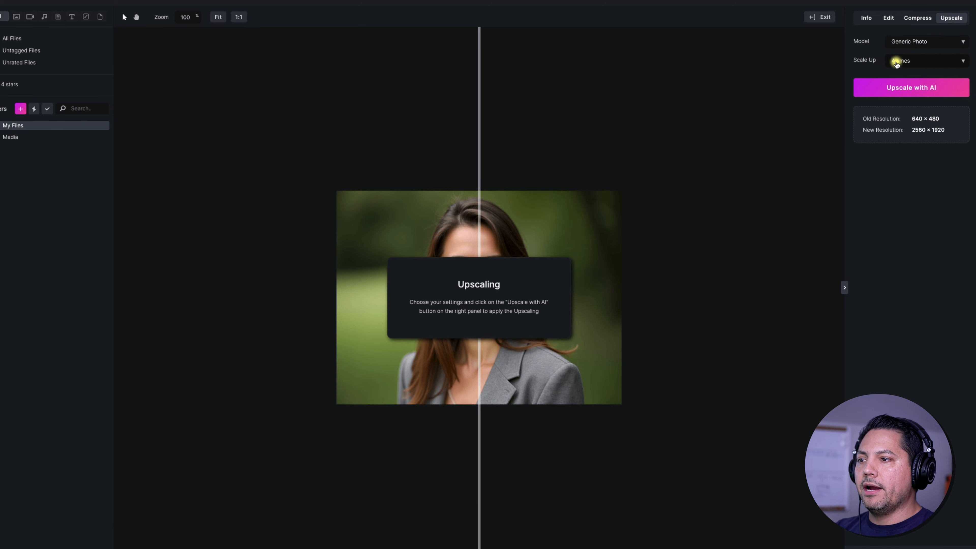
pyautogui.click(916, 62)
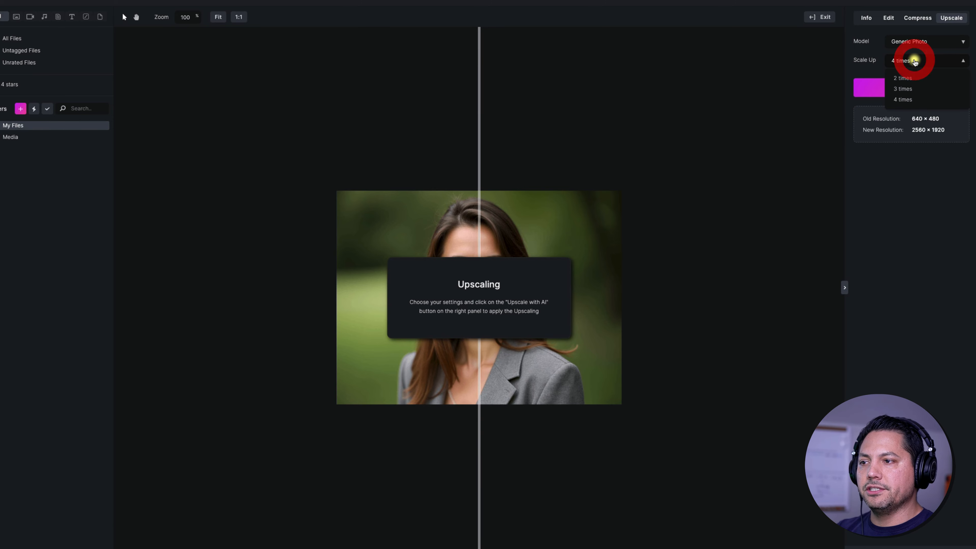
pyautogui.click(919, 100)
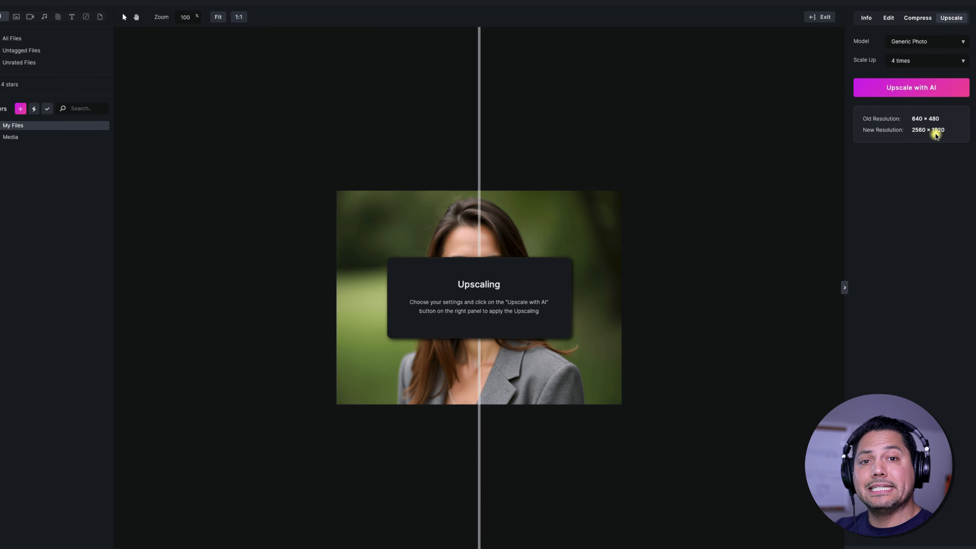
pyautogui.click(912, 91)
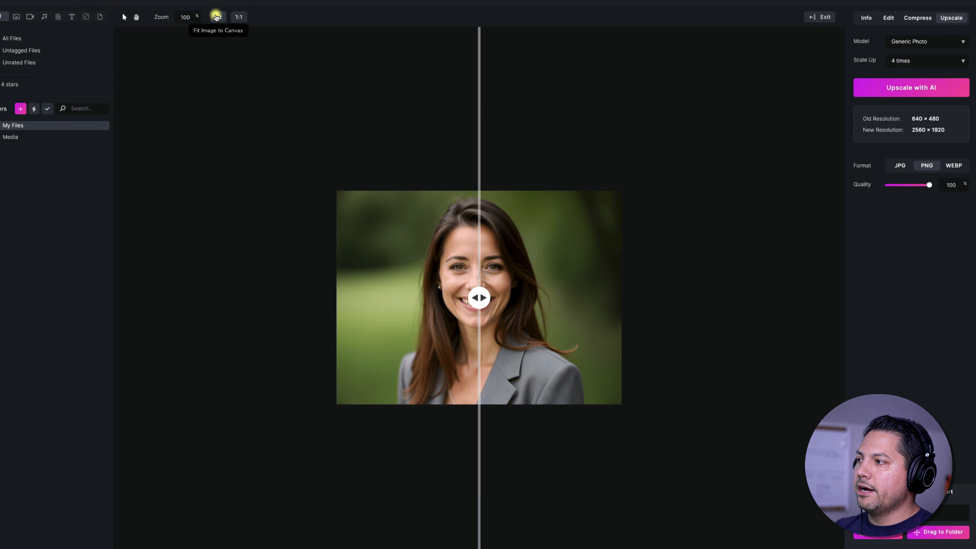
# Compare the original and upscaled portrait across the face and hair at fitted size, and return to the image editing options.
pyautogui.click(217, 17)
pyautogui.moveTo(479, 296); pyautogui.dragTo(293, 304)
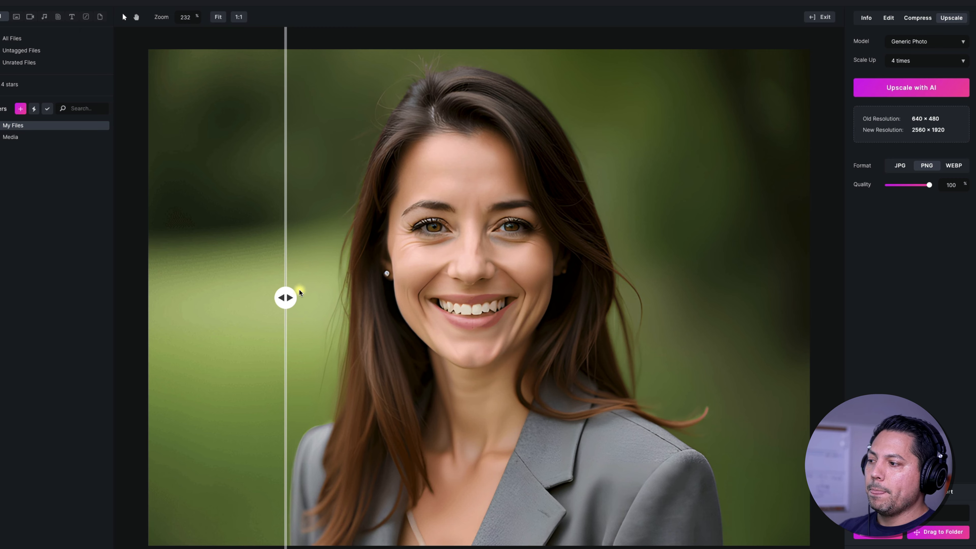
pyautogui.moveTo(286, 297); pyautogui.dragTo(327, 299)
pyautogui.click(327, 298)
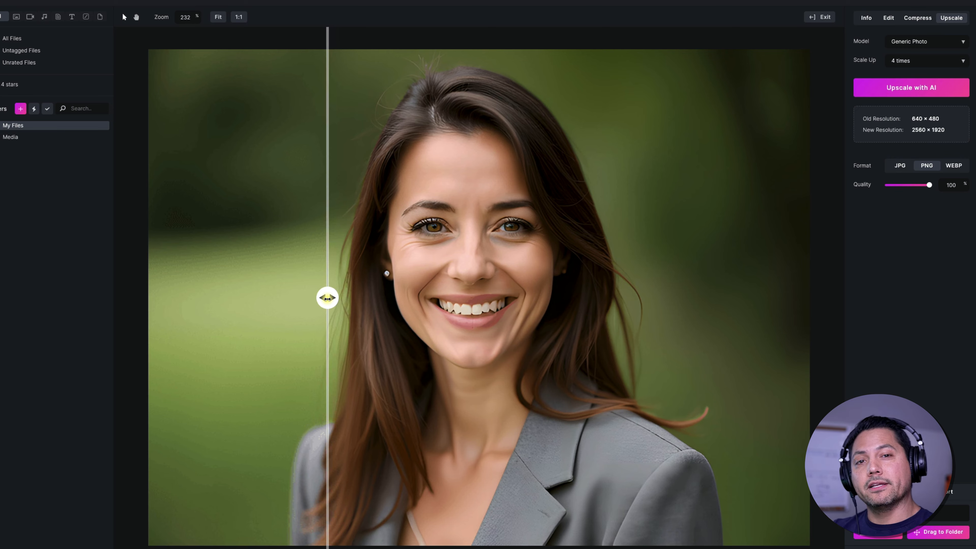
pyautogui.moveTo(327, 298); pyautogui.dragTo(356, 297)
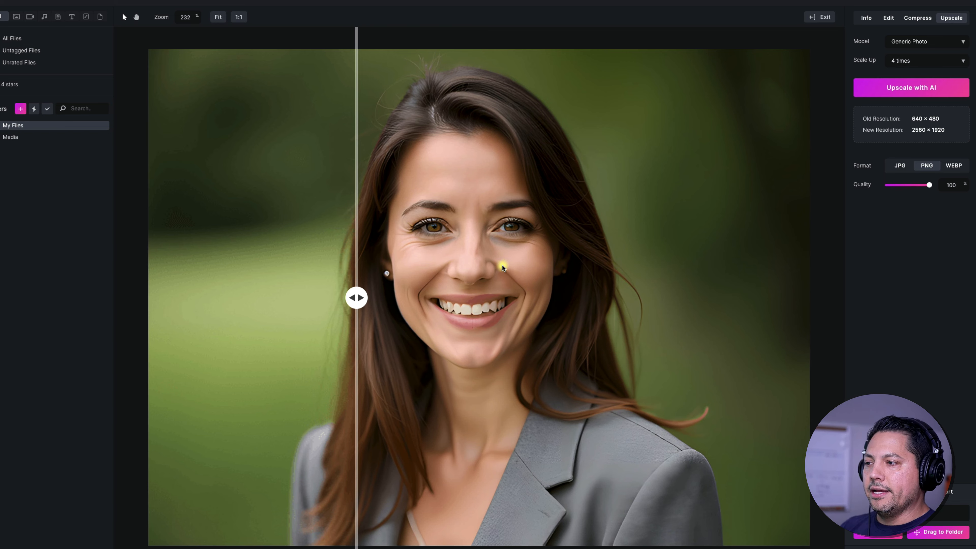
pyautogui.moveTo(357, 296); pyautogui.dragTo(433, 297)
pyautogui.click(886, 19)
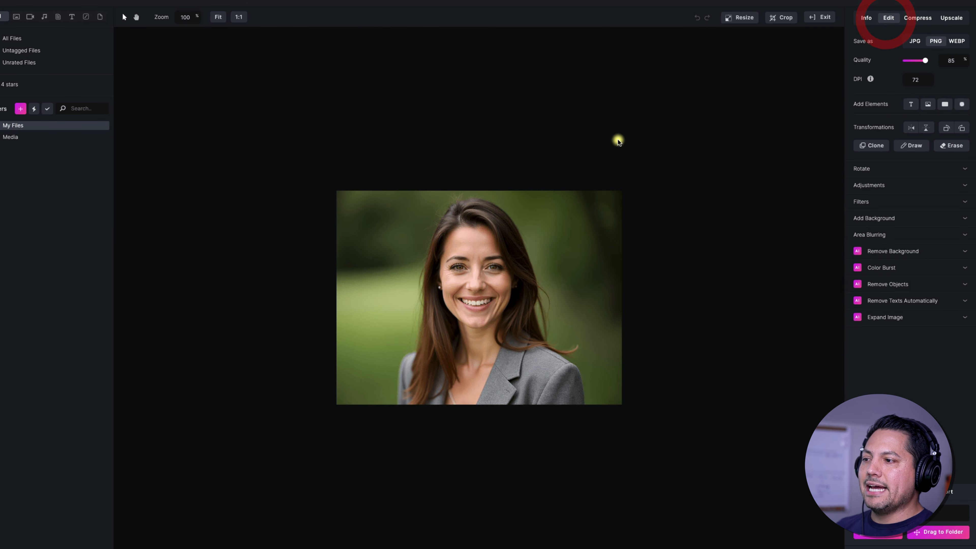